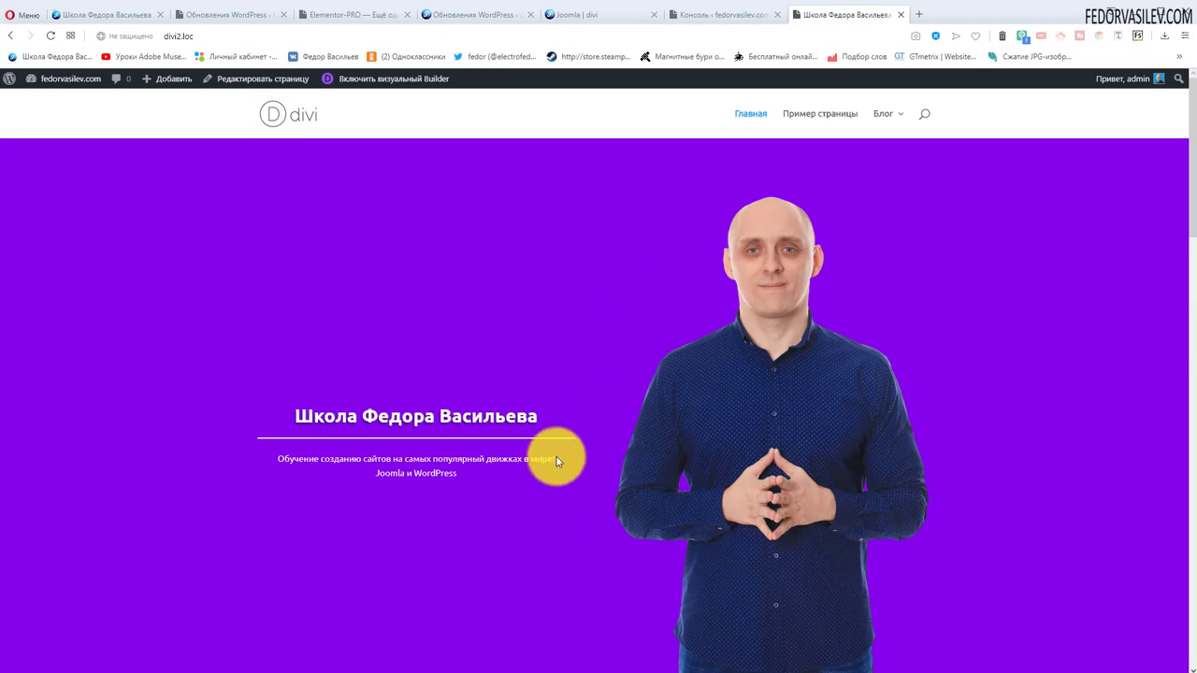
Review the live home page, from the hero heading and description through the facts, video courses and remaining sections
scroll(760, 282, "down", 3)
scroll(760, 282, "up", 3)
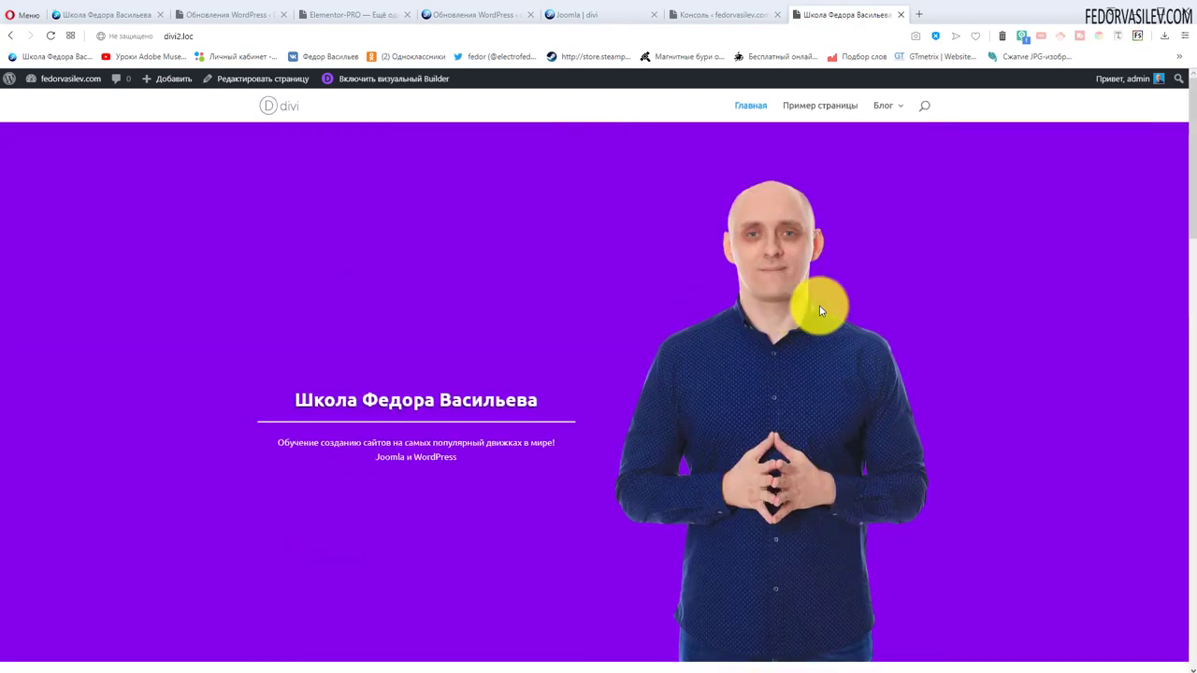
scroll(387, 289, "down", 3)
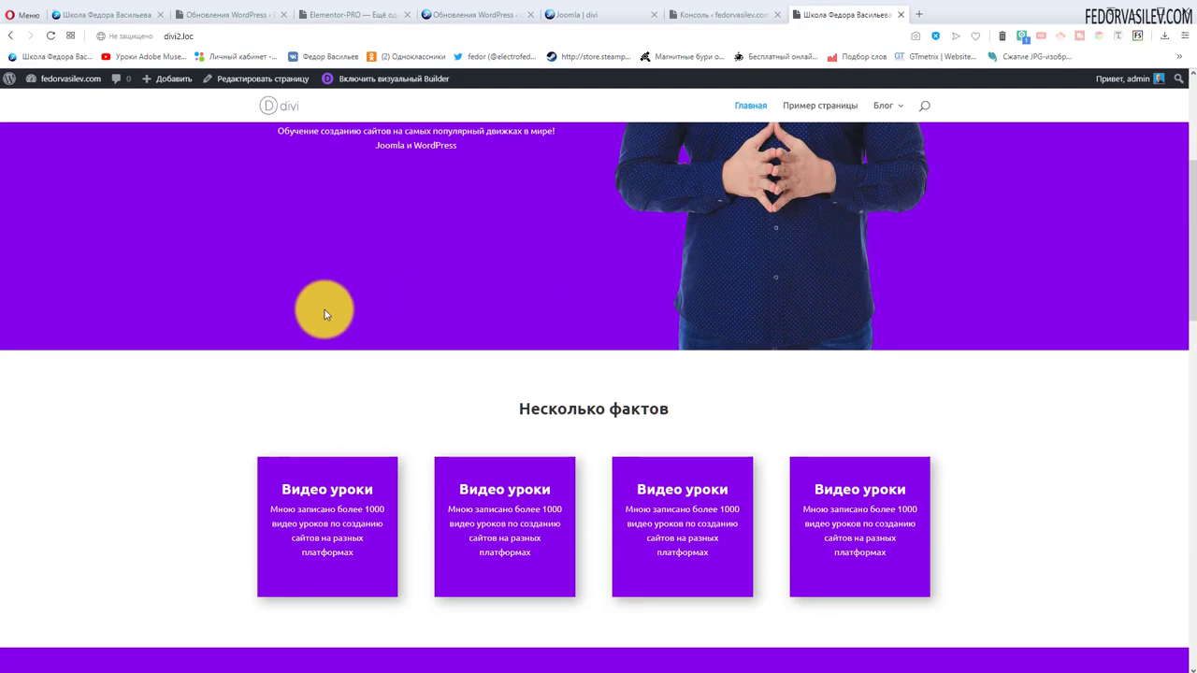
scroll(343, 336, "down", 4)
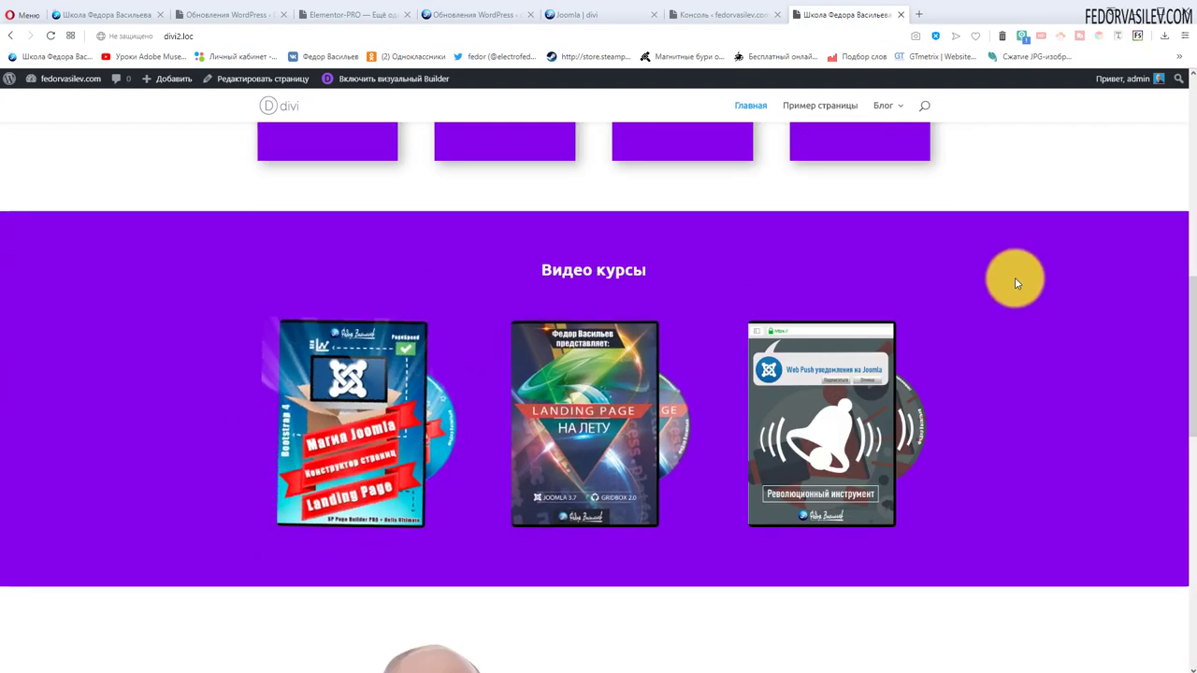
scroll(1028, 282, "down", 4)
scroll(988, 323, "up", 10)
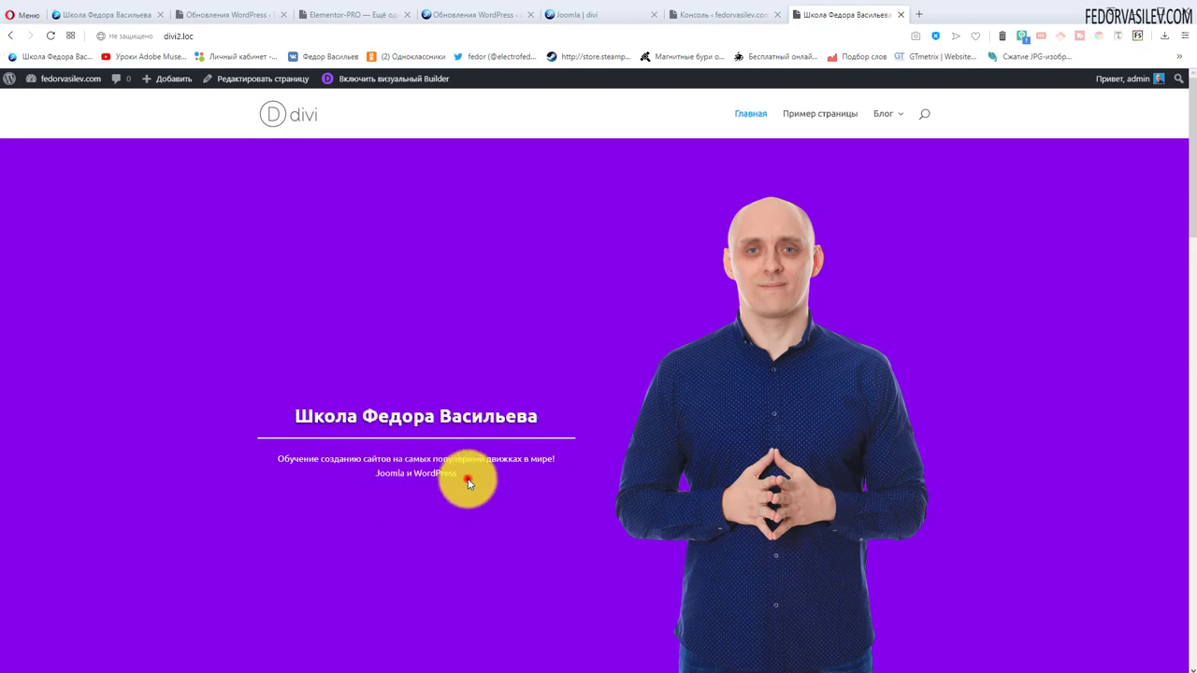
left_click_drag(465, 475, 262, 435)
left_click(336, 497)
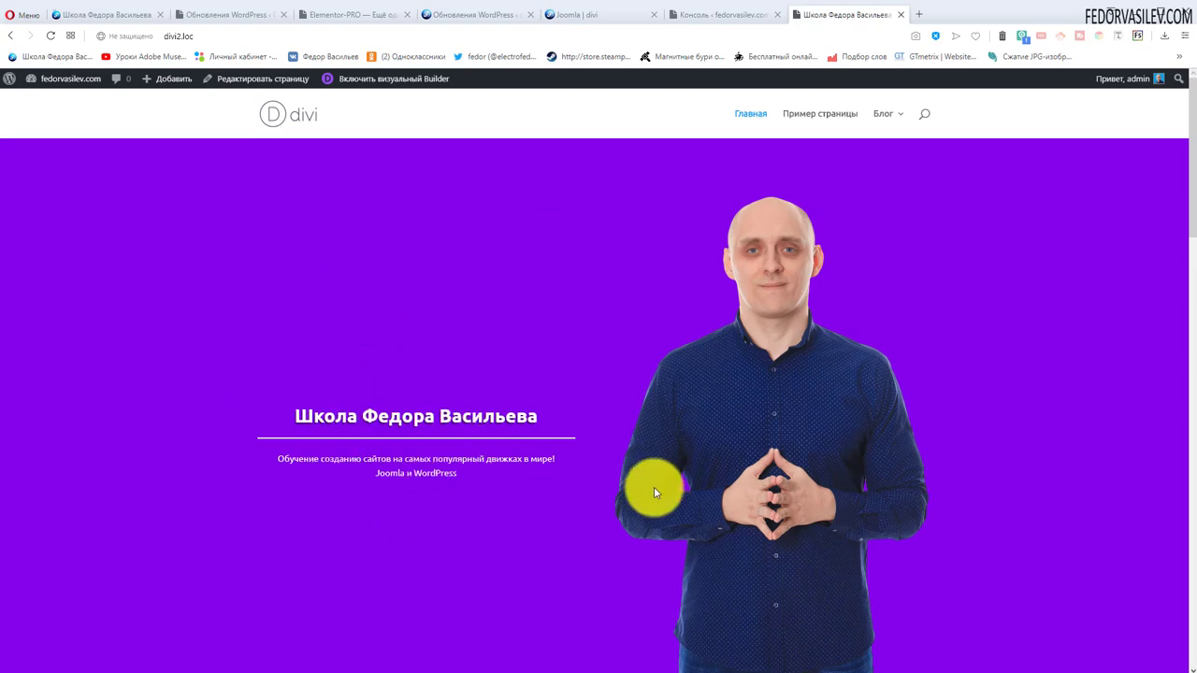
left_click_drag(471, 473, 341, 422)
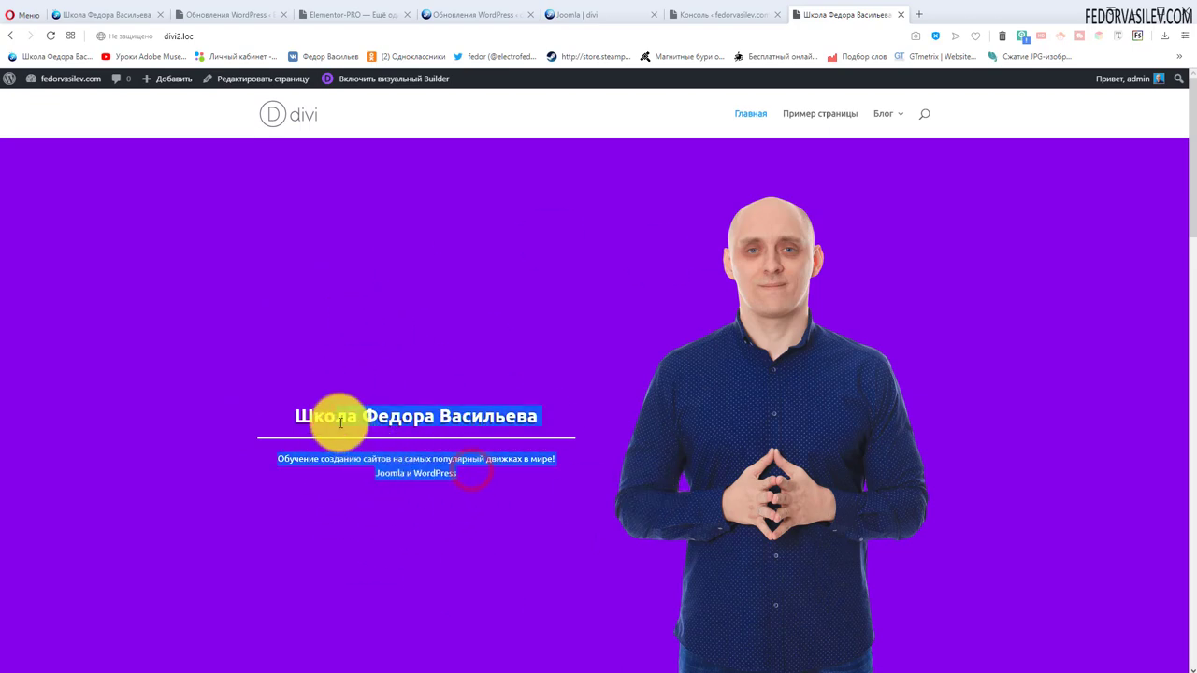
left_click(368, 507)
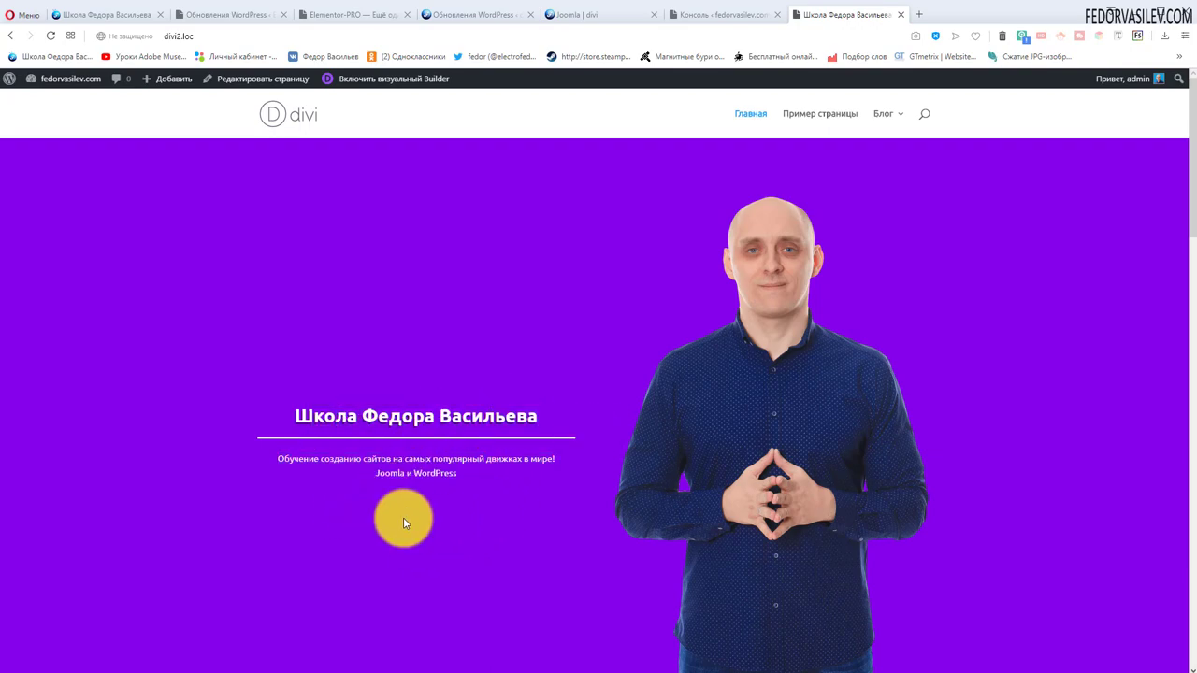
scroll(404, 521, "down", 15)
scroll(281, 545, "up", 10)
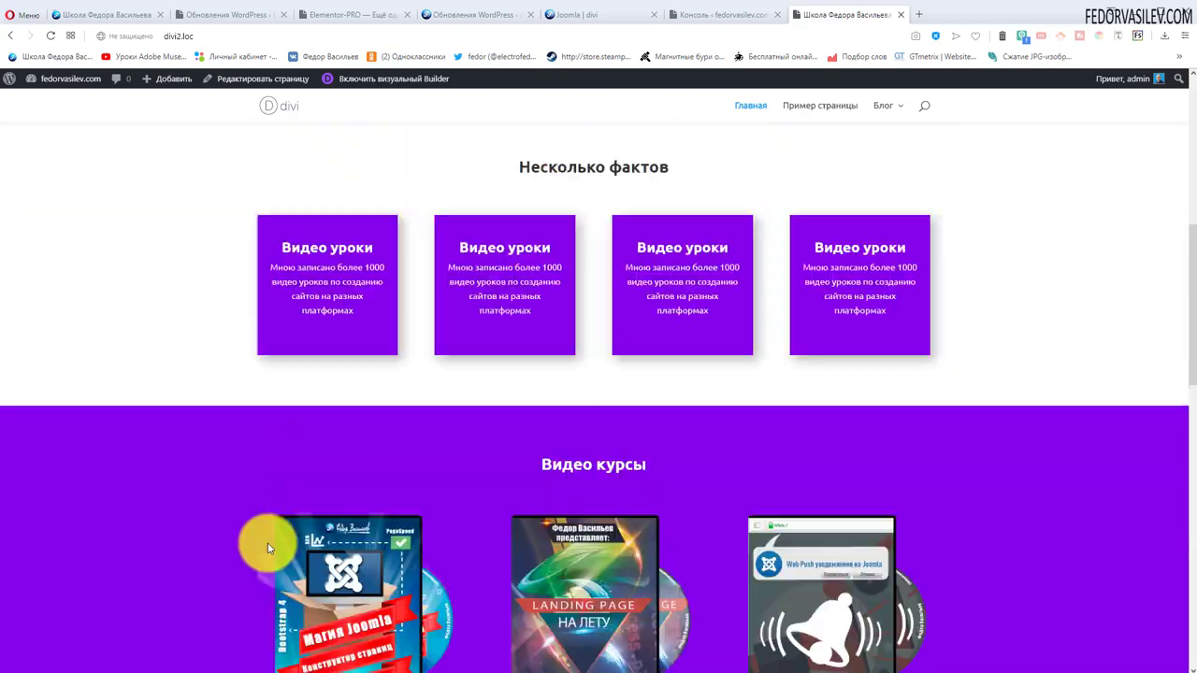
scroll(262, 540, "up", 5)
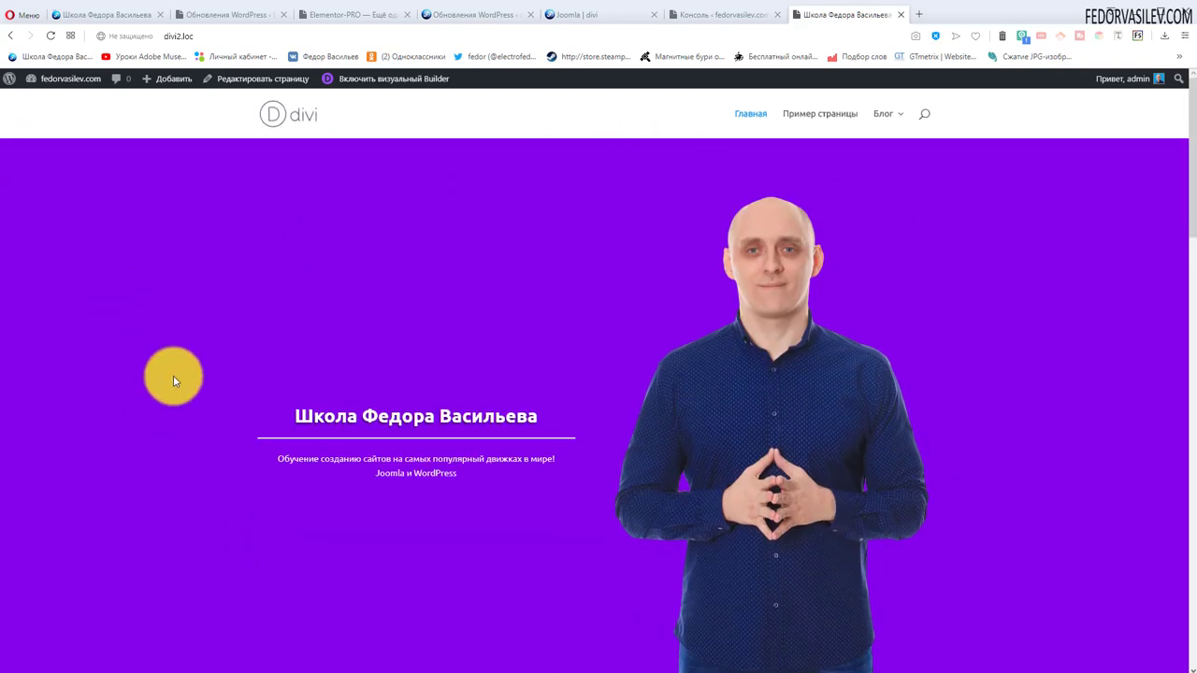
Open the "Главная" page from the WordPress pages list in the Divi visual builder
left_click(753, 15)
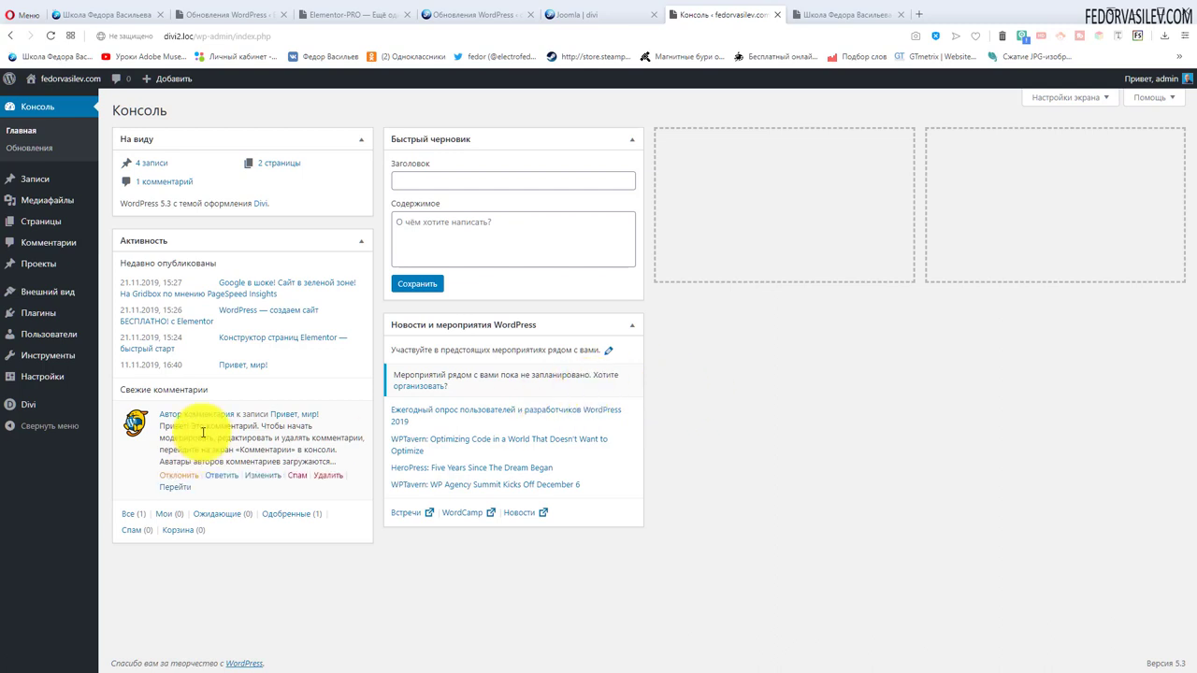
mouse_move(47, 227)
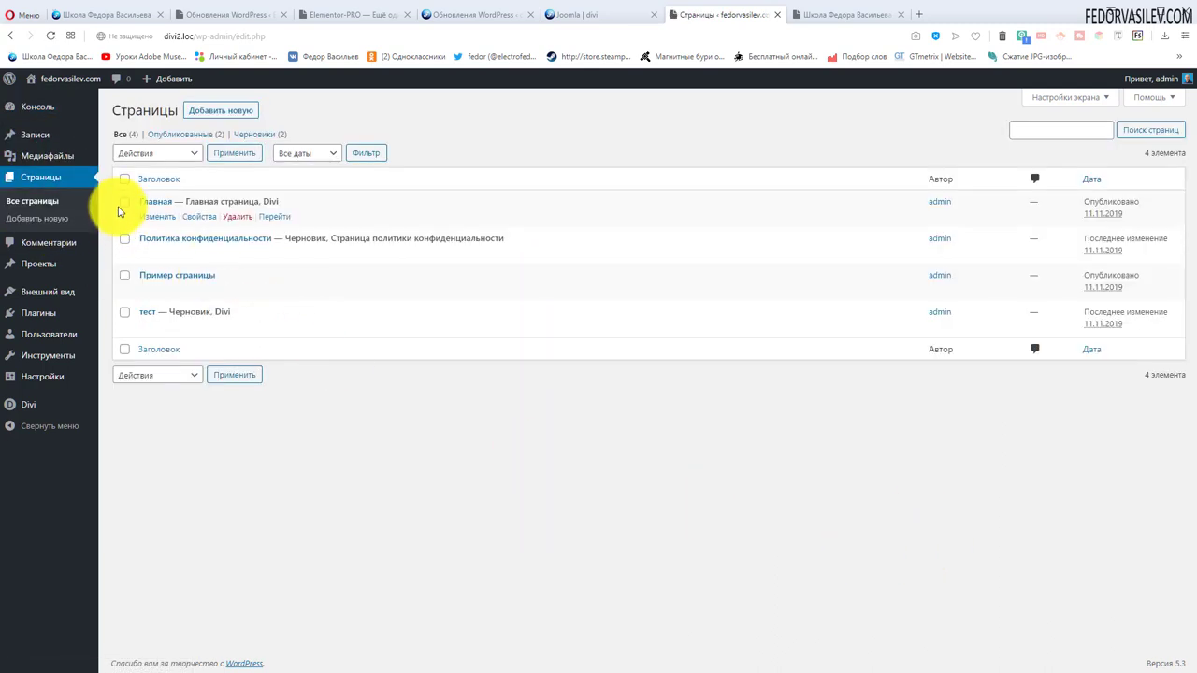
left_click(265, 216)
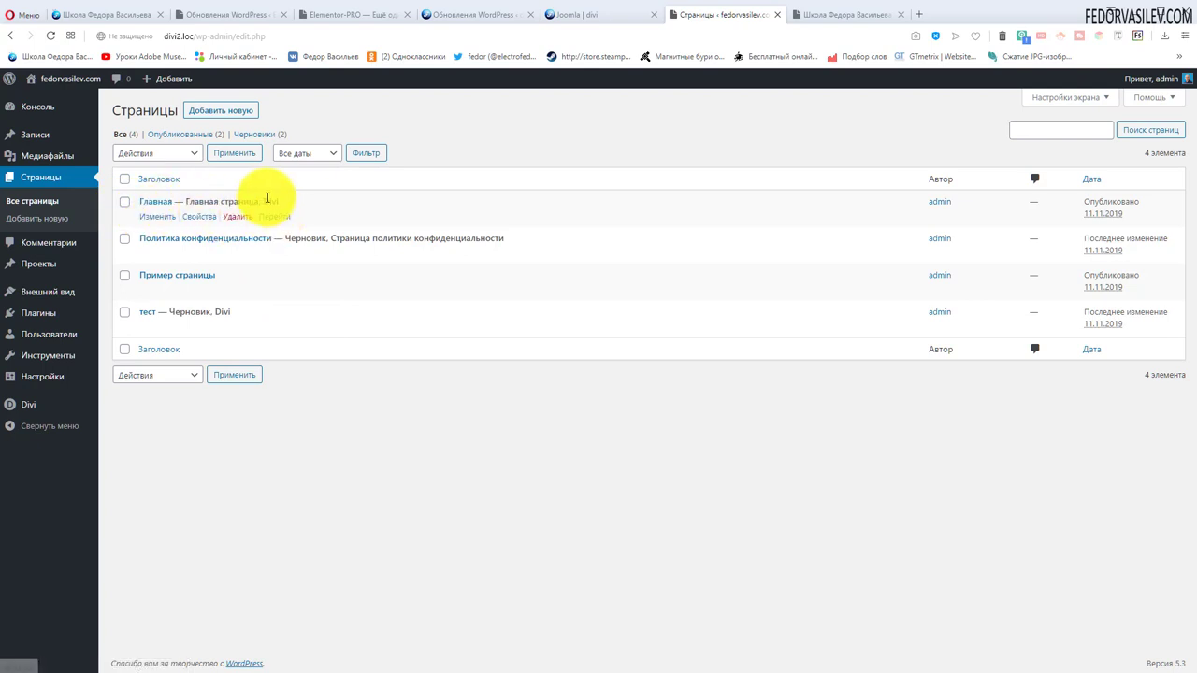
Show the builder's page controls and switch the home page layout to wireframe view
scroll(385, 299, "down", 1)
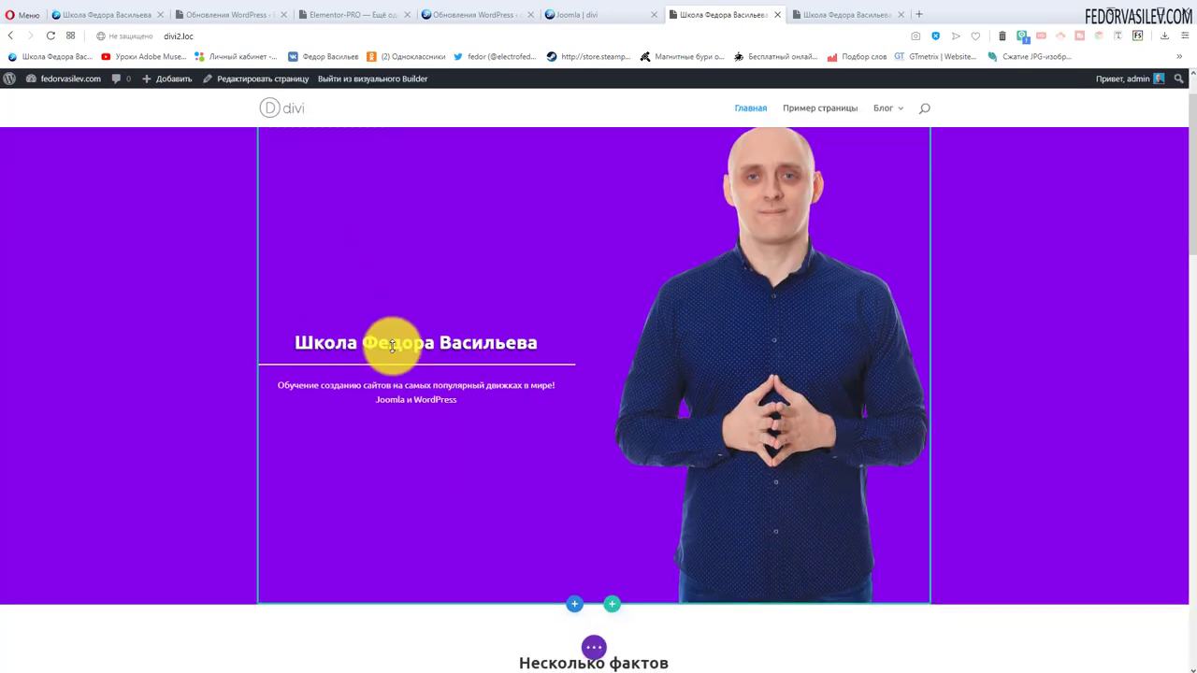
scroll(493, 420, "up", 1)
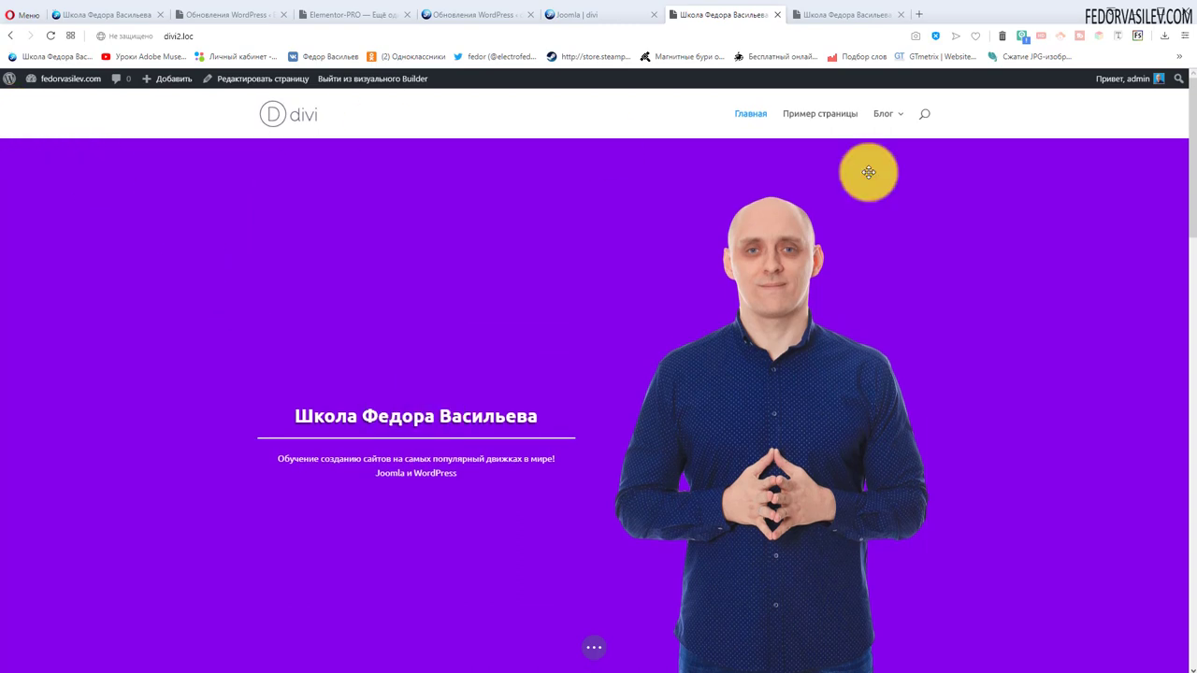
scroll(150, 360, "down", 1)
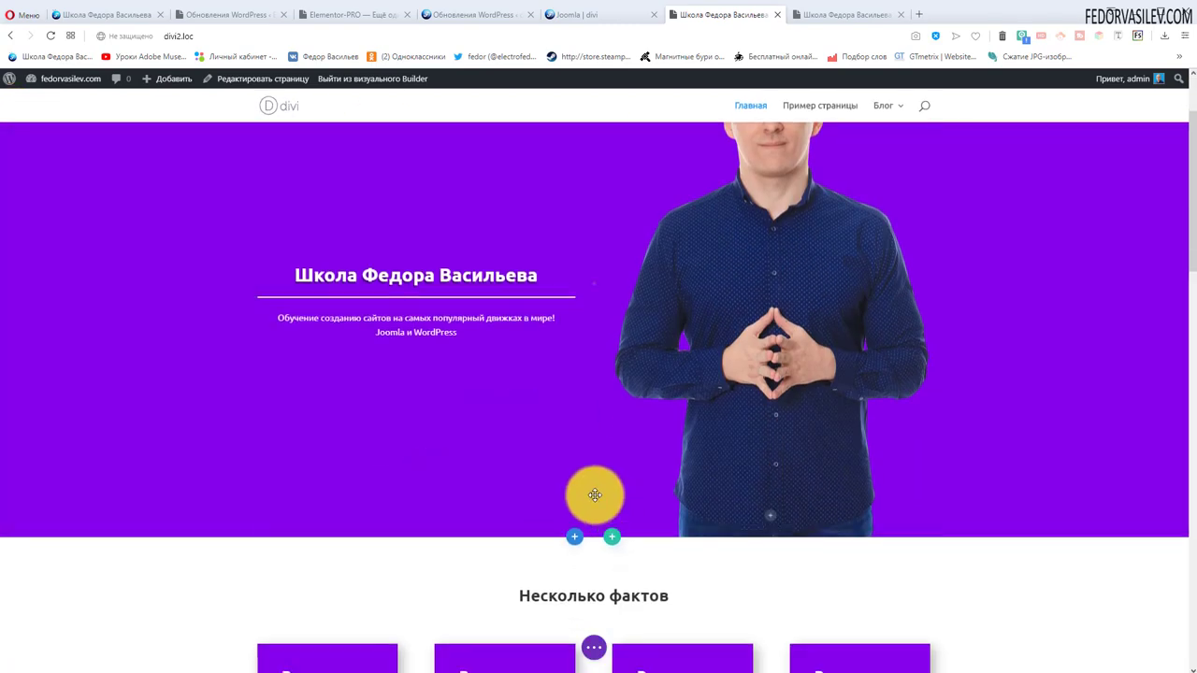
scroll(571, 514, "up", 1)
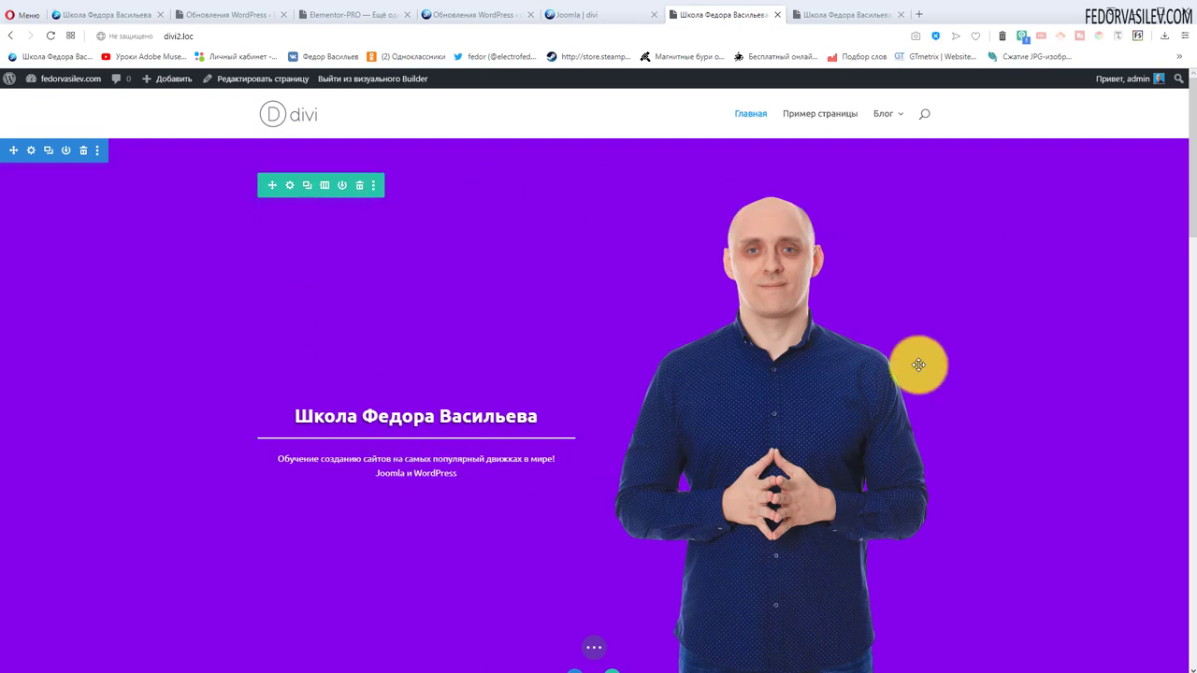
left_click_drag(630, 166, 602, 168)
scroll(630, 574, "down", 1)
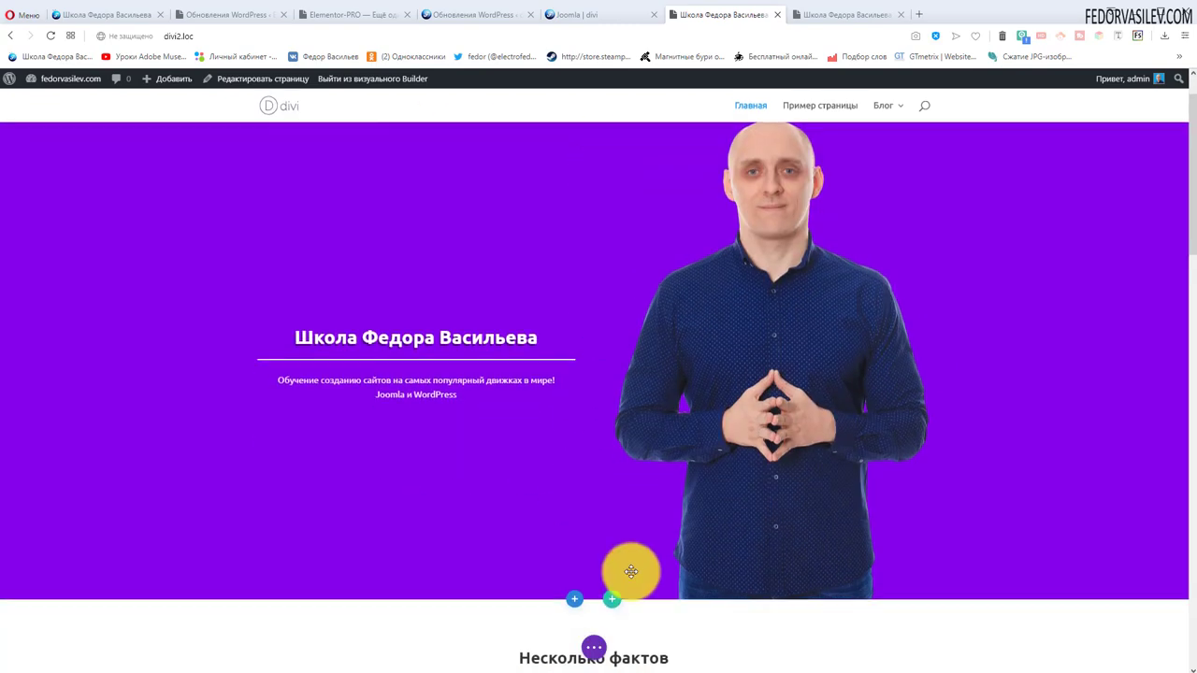
left_click(595, 645)
left_click(42, 649)
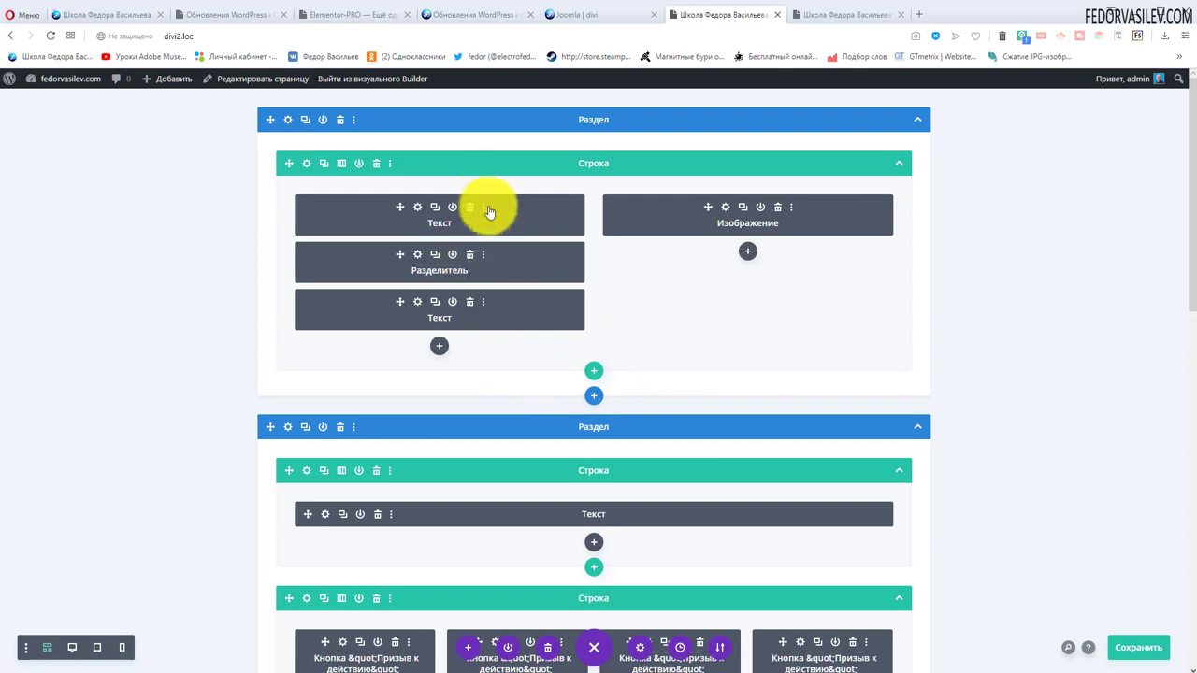
Check the extra options of the hero's lower text module and review the hero heading and description on the live page
left_click(483, 302)
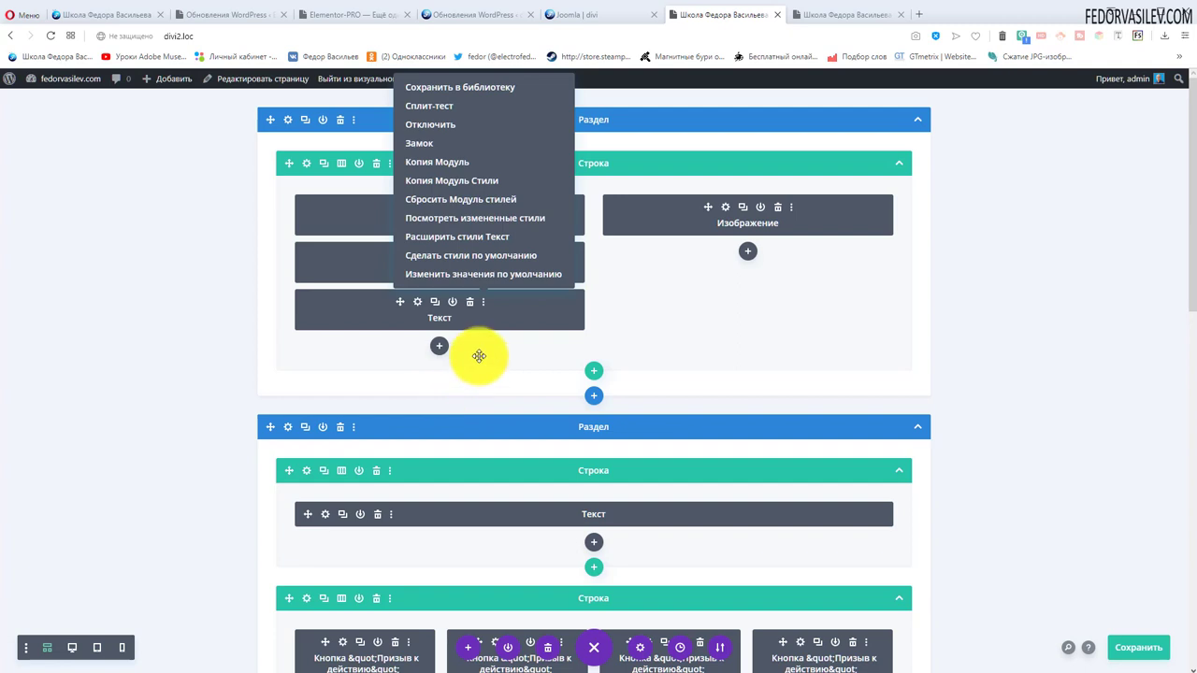
left_click(668, 308)
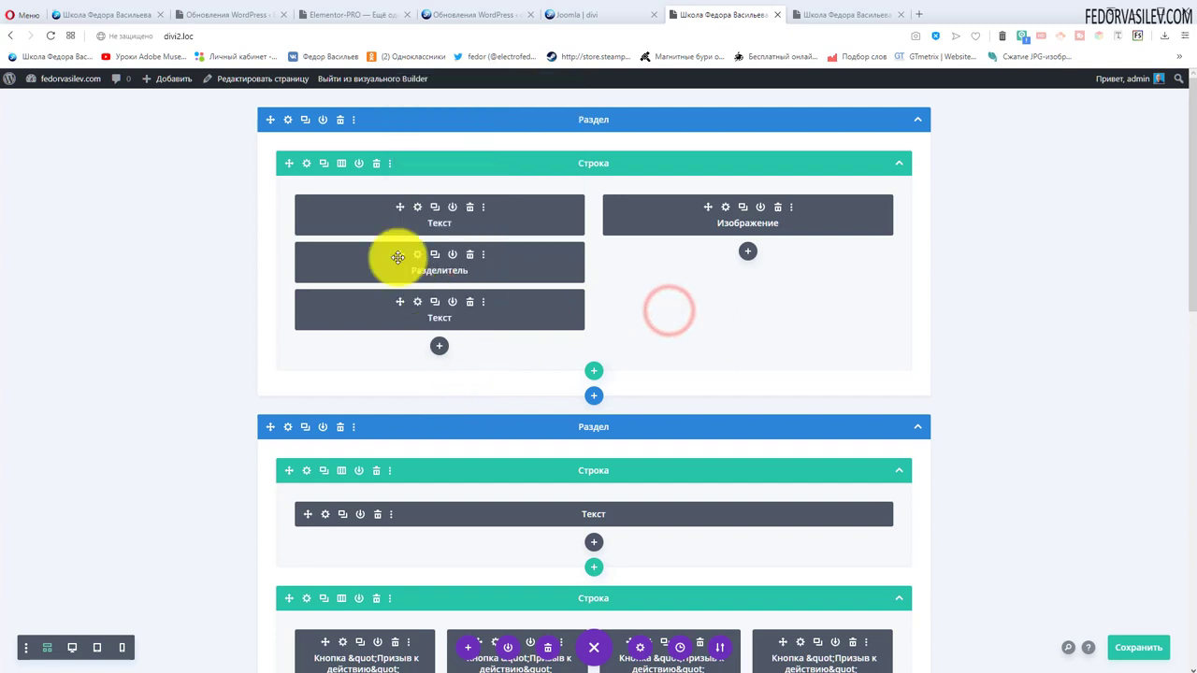
left_click(823, 15)
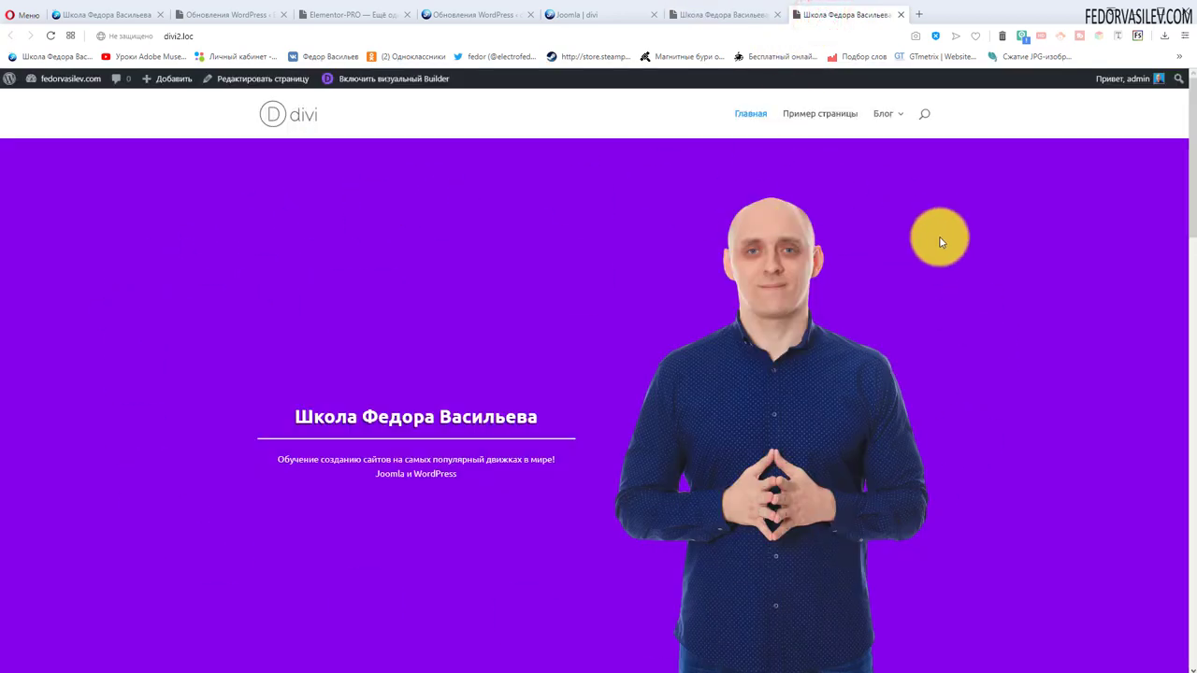
scroll(854, 249, "down", 1)
left_click_drag(458, 337, 315, 327)
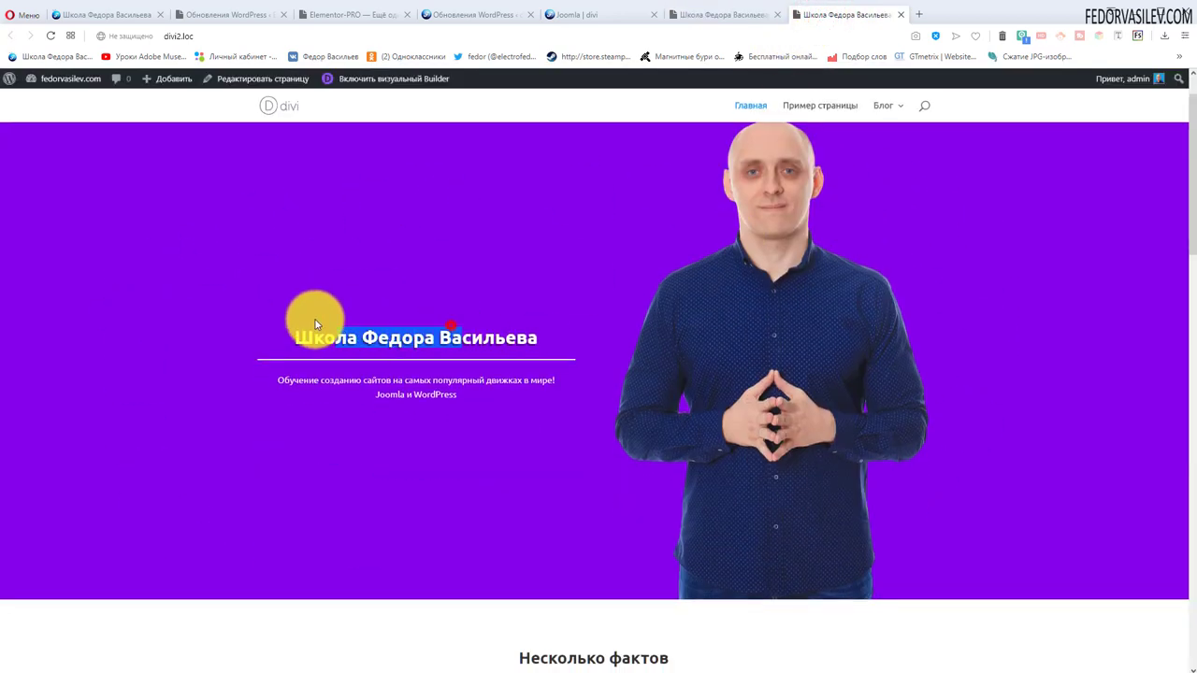
left_click_drag(450, 384, 328, 420)
scroll(518, 401, "down", 1)
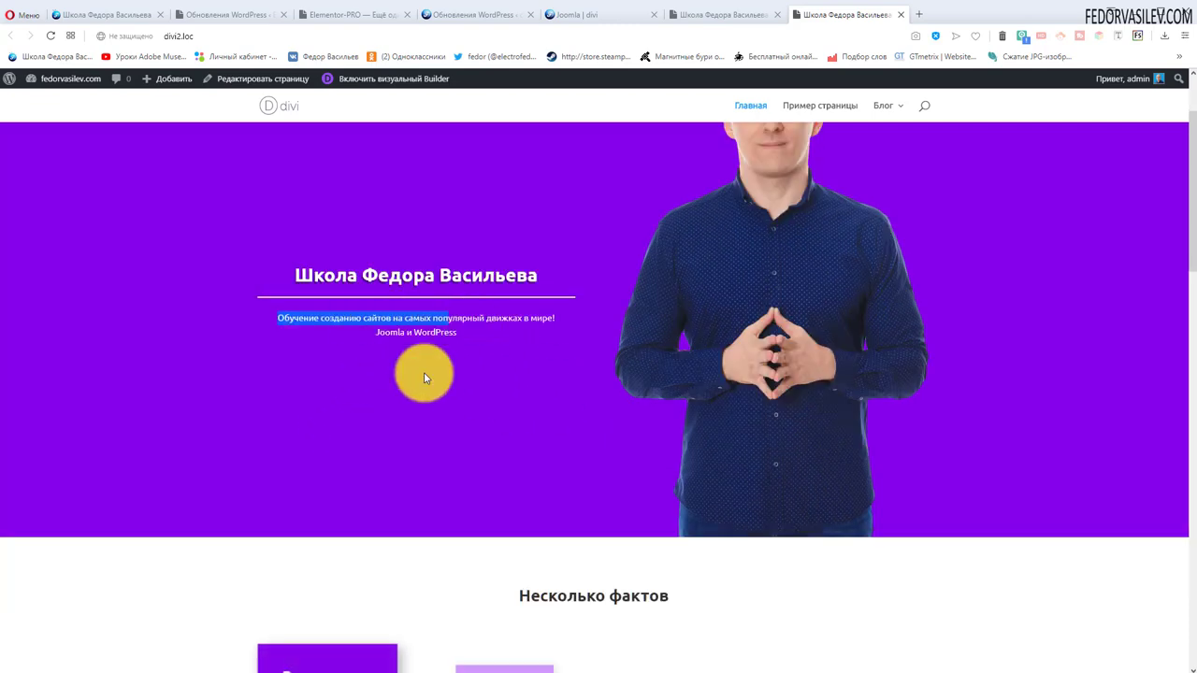
key("ctrl+Tab")
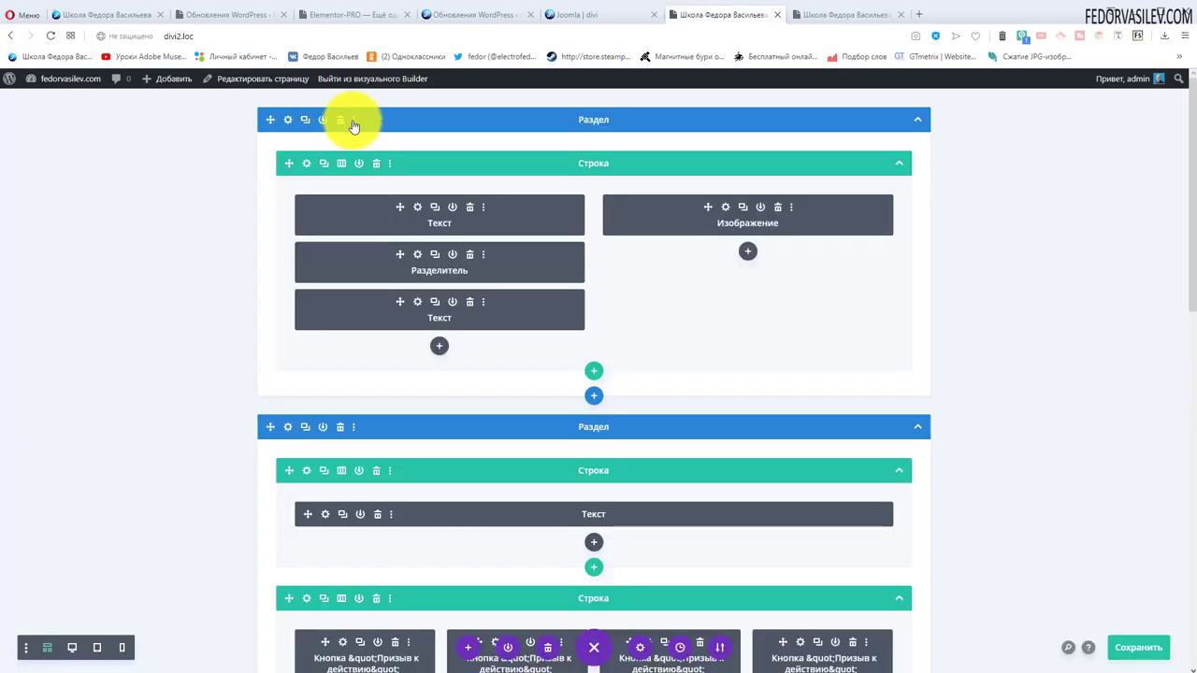
Start a split test (Сплит-тест) with the first section, which holds the hero, as the test subject
left_click(353, 122)
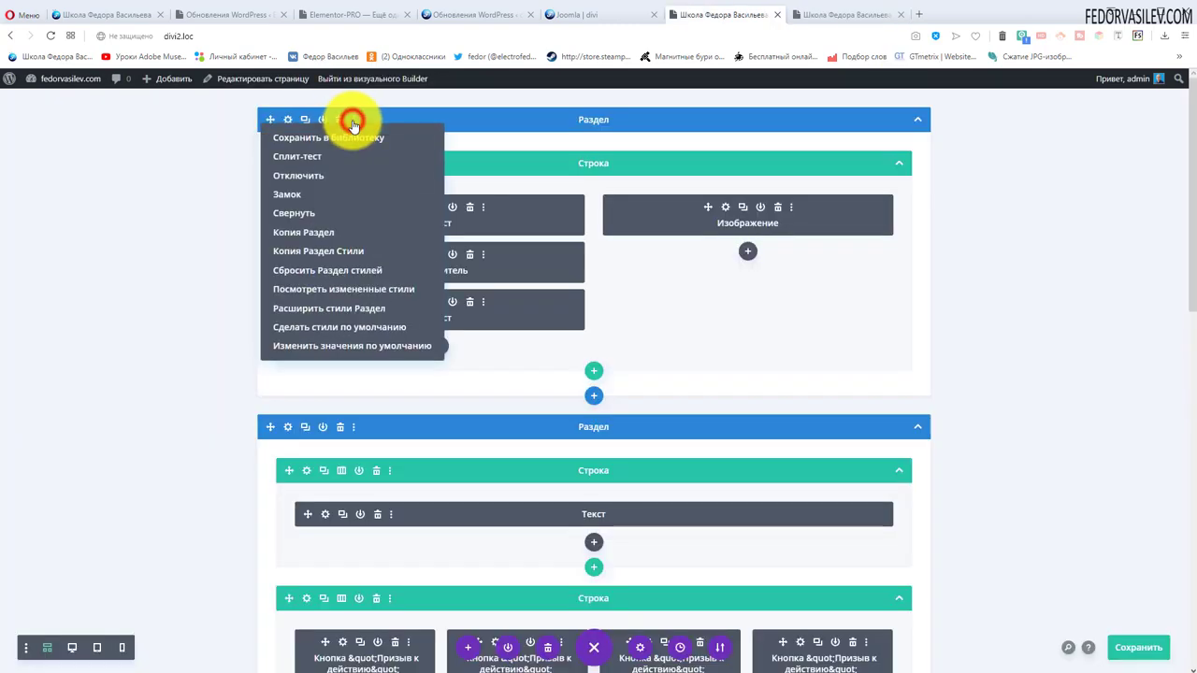
left_click(304, 160)
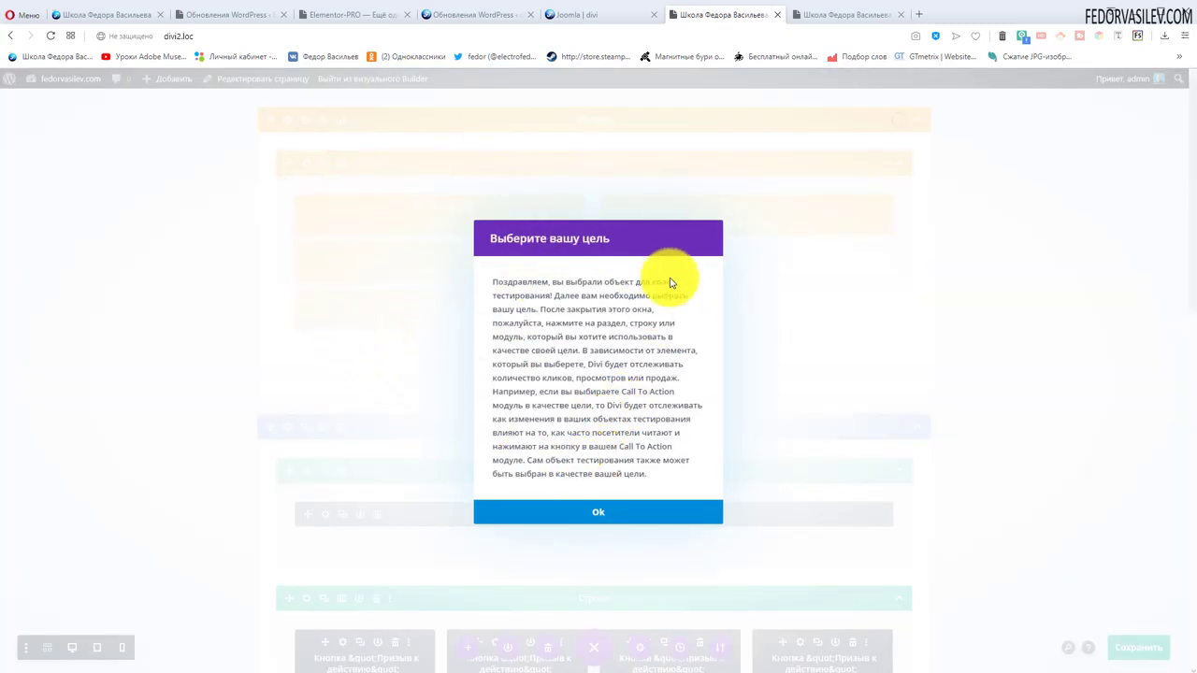
left_click(588, 515)
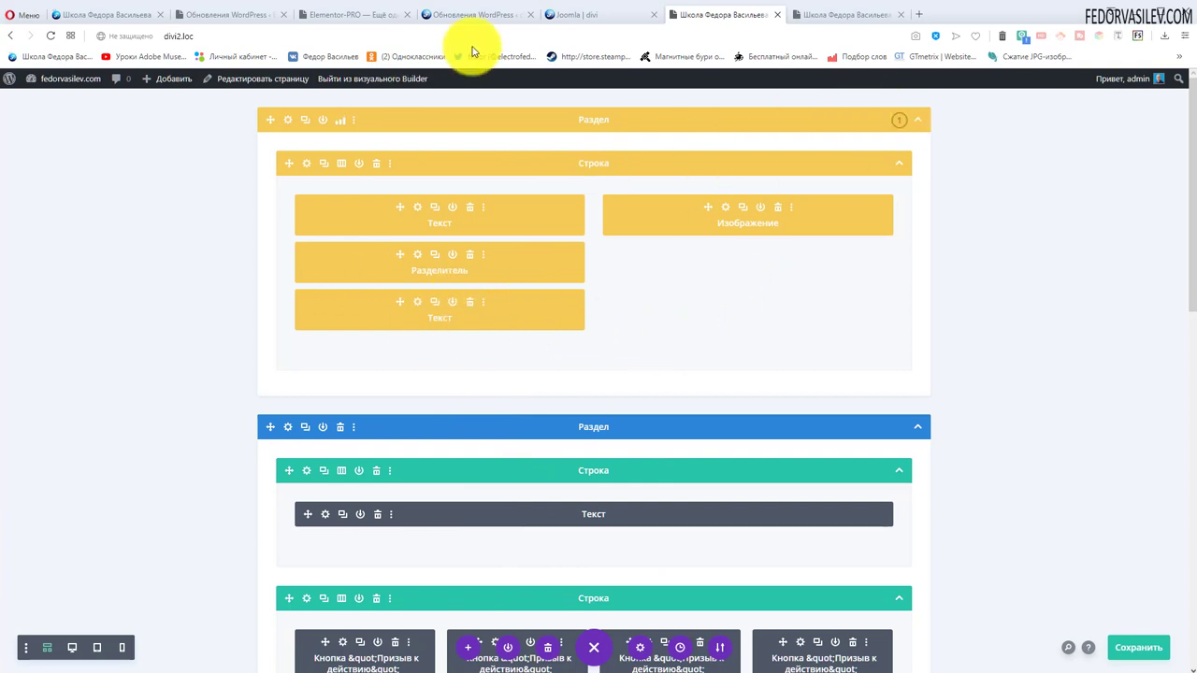
Choose the first section itself as the split test's goal and acknowledge the object variations notice
scroll(685, 300, "down", 2)
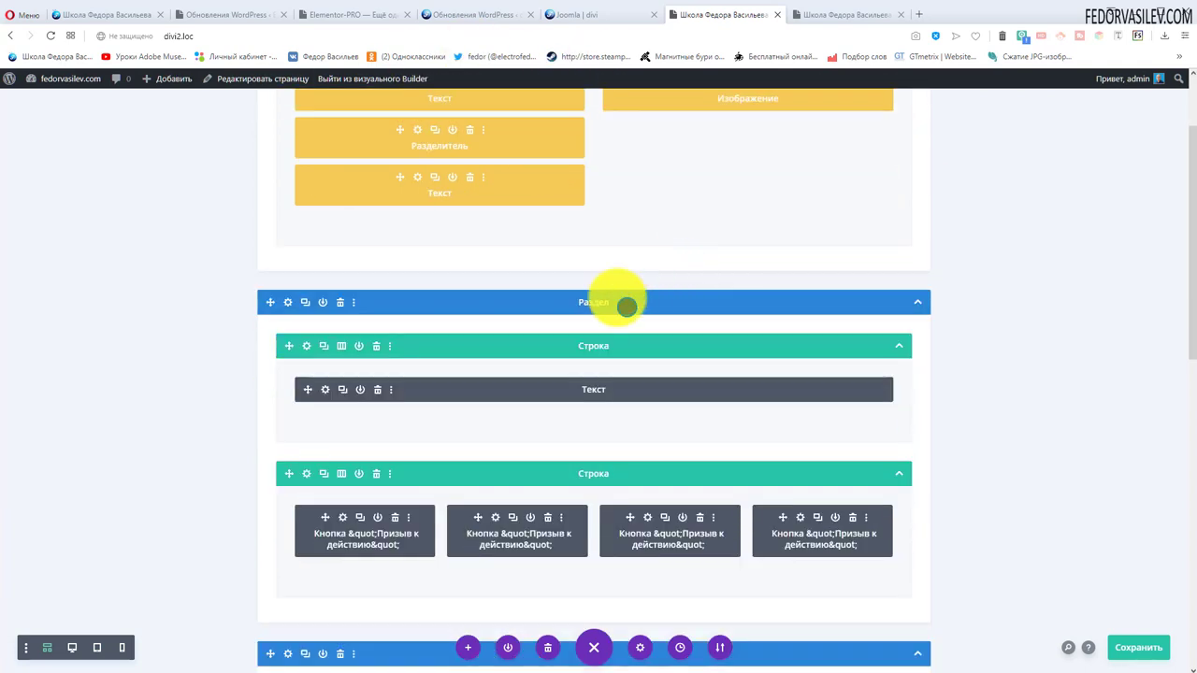
scroll(615, 302, "up", 2)
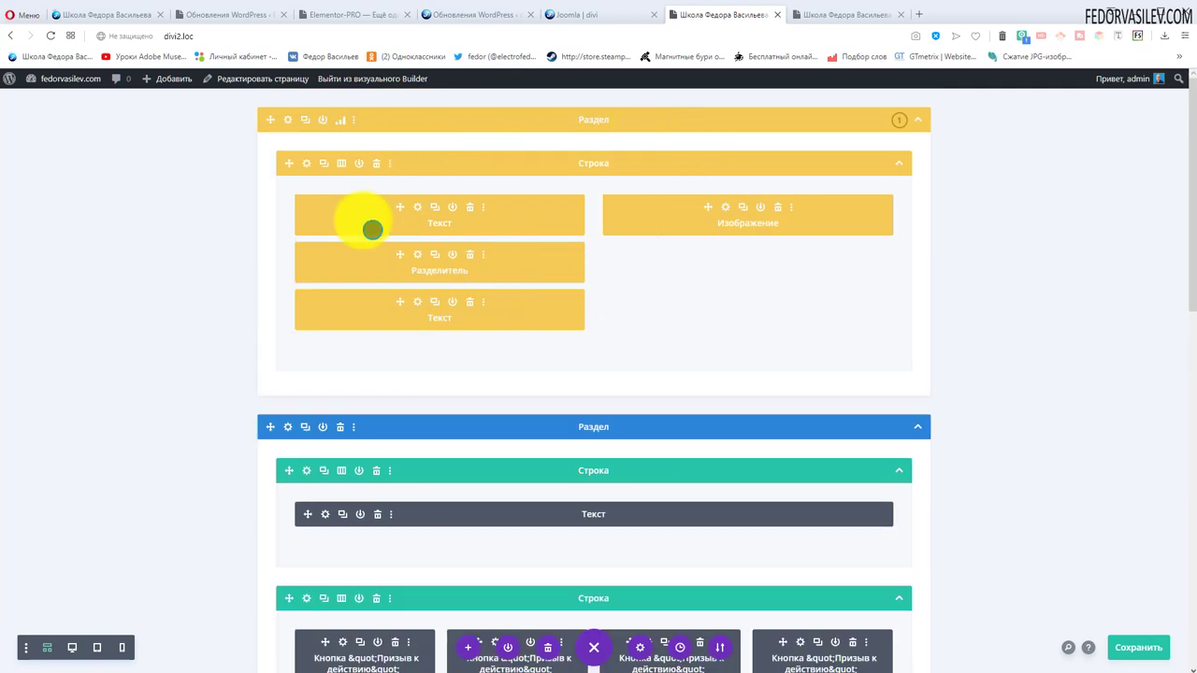
scroll(556, 168, "down", 2)
scroll(480, 247, "down", 10)
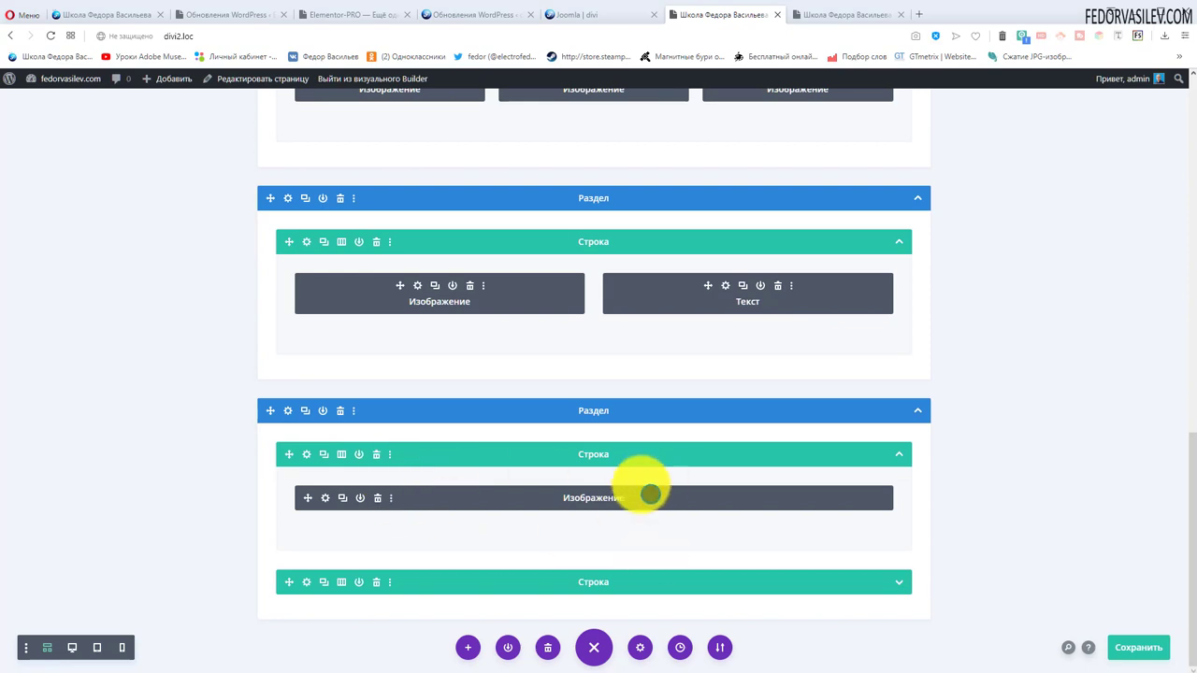
scroll(642, 481, "up", 1)
scroll(551, 467, "down", 10)
scroll(465, 440, "down", 15)
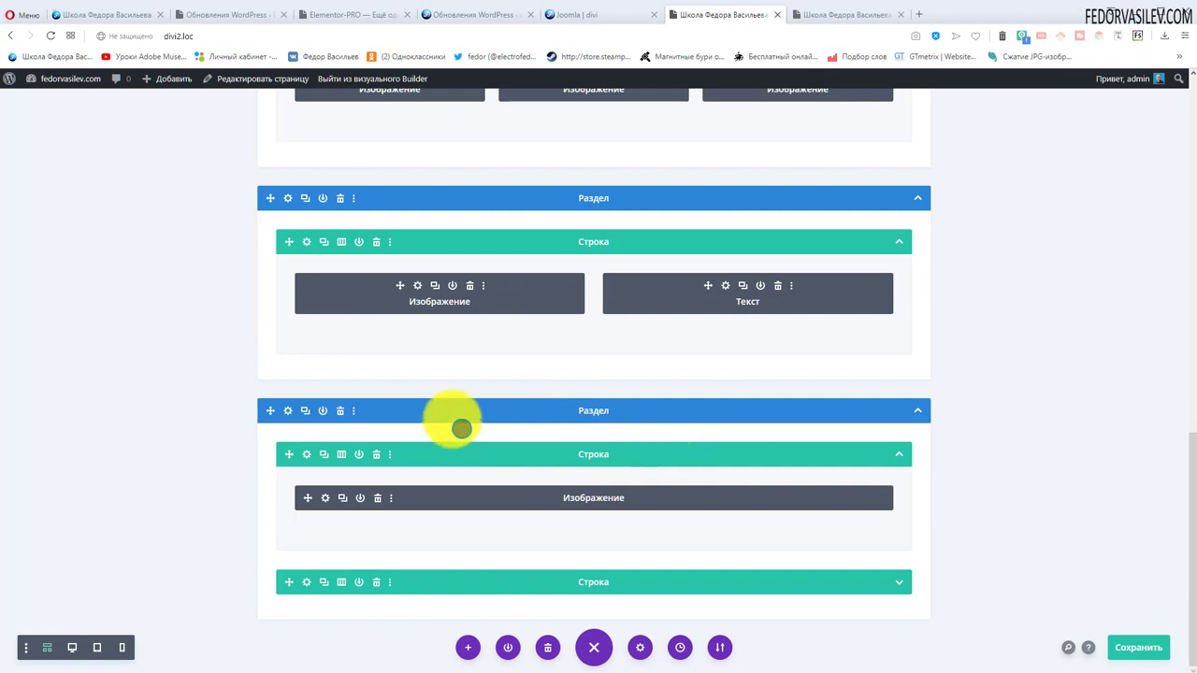
scroll(458, 435, "up", 10)
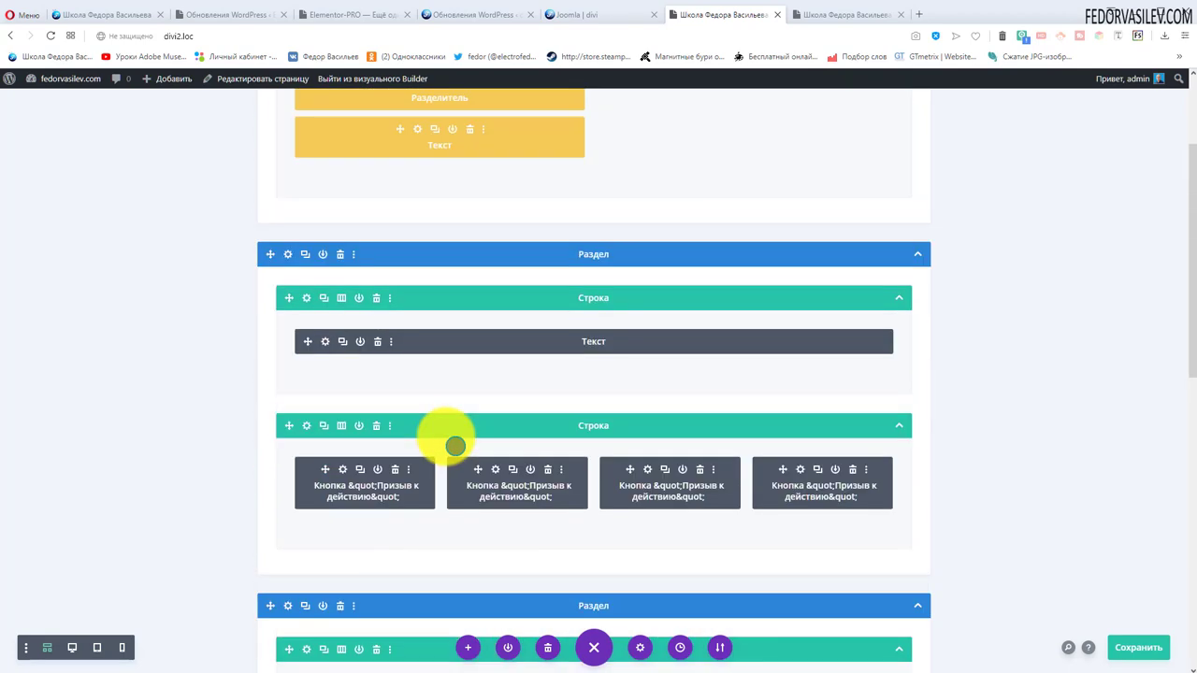
scroll(455, 447, "up", 2)
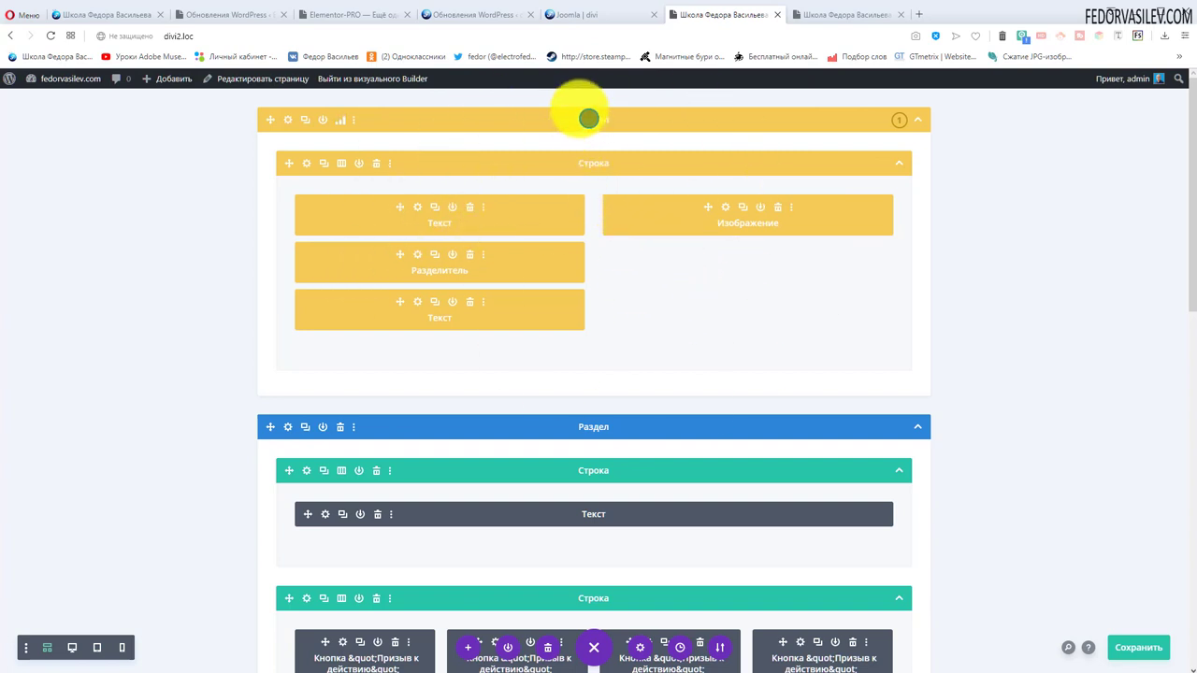
left_click(595, 118)
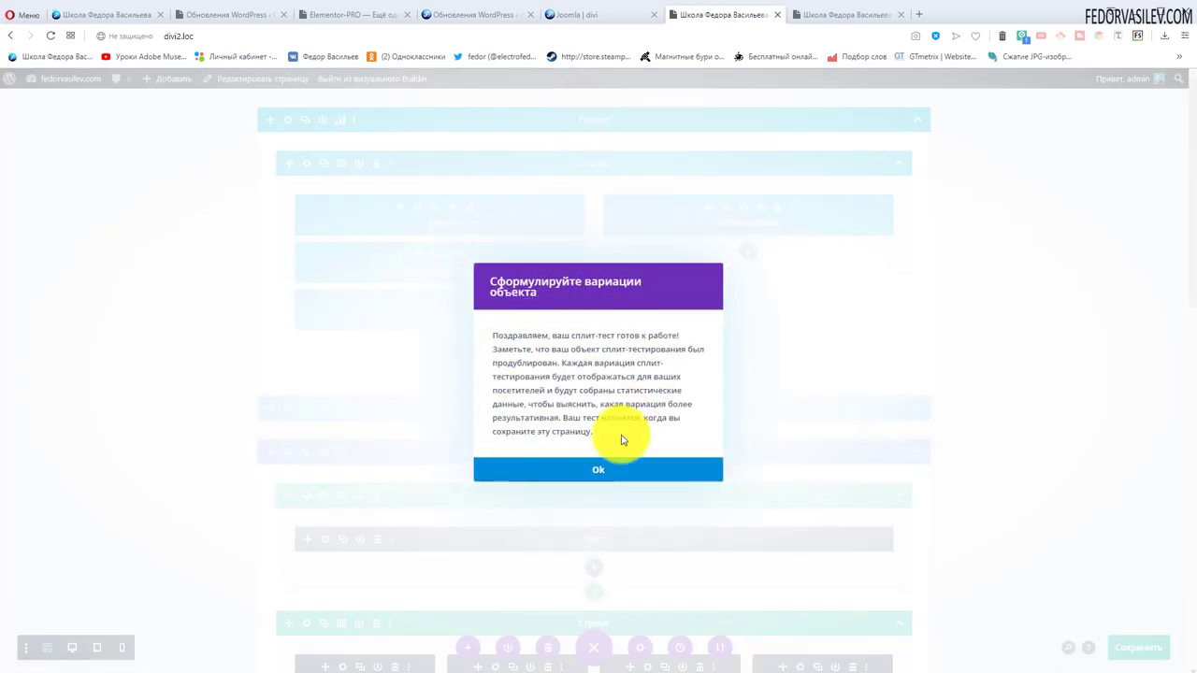
left_click(593, 471)
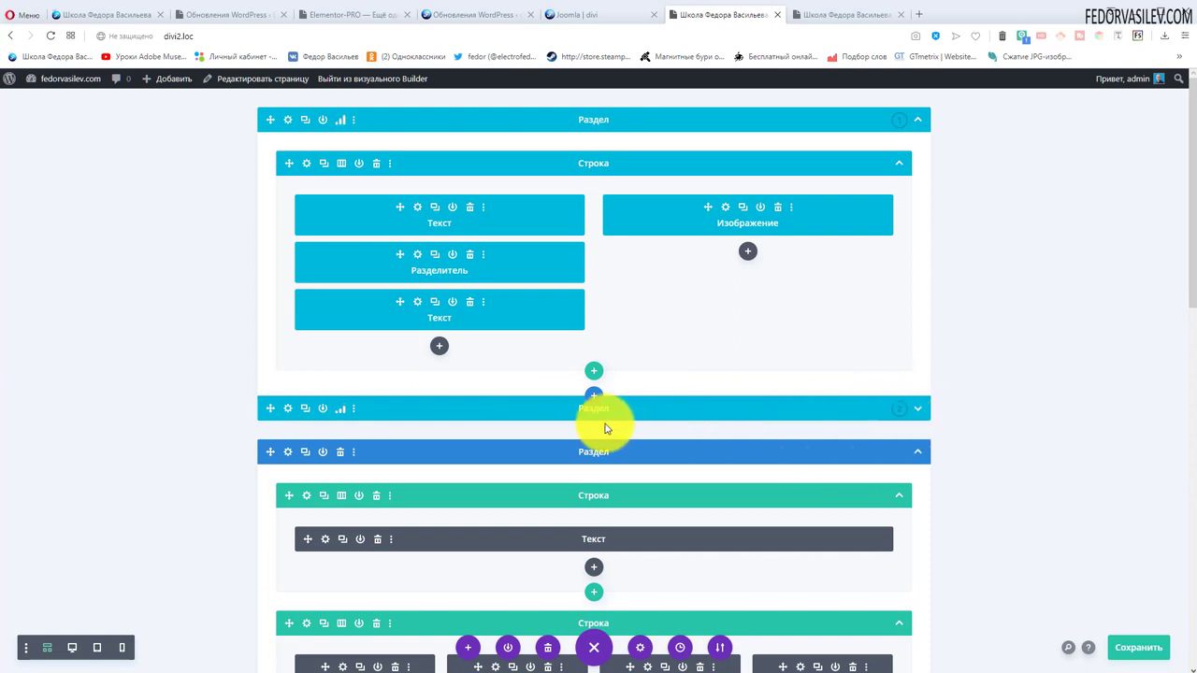
Expand the second section, the hero's test variation, and set its background colour to orange, saving the section settings
left_click(919, 414)
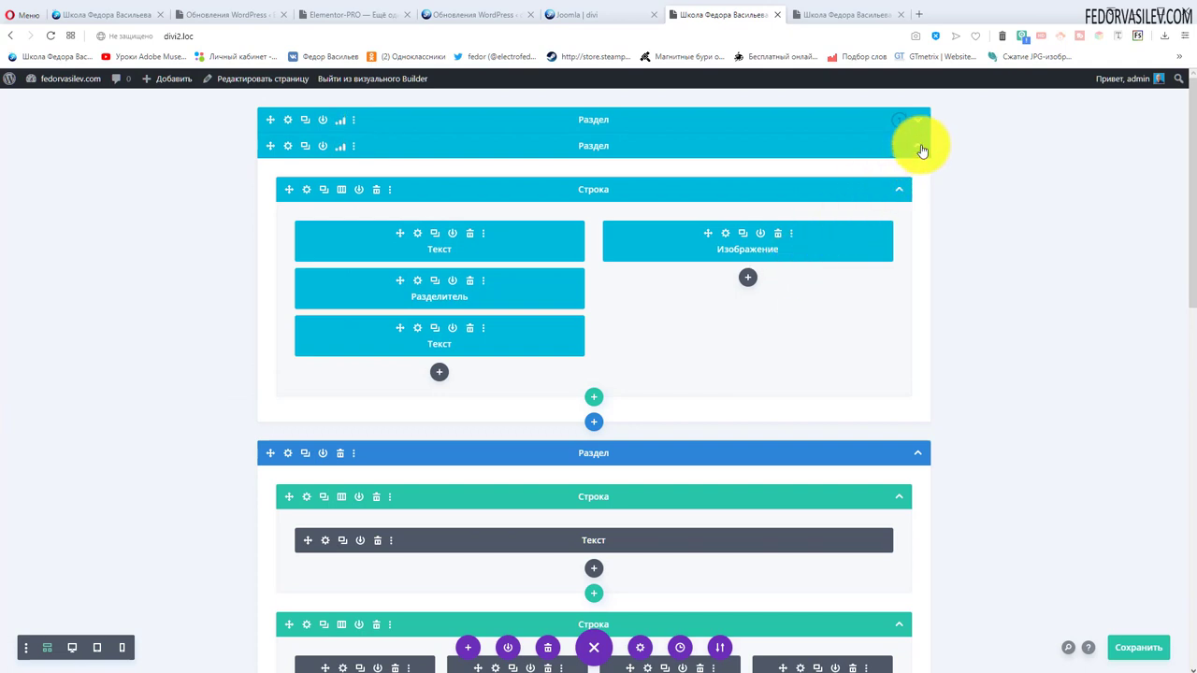
left_click(288, 145)
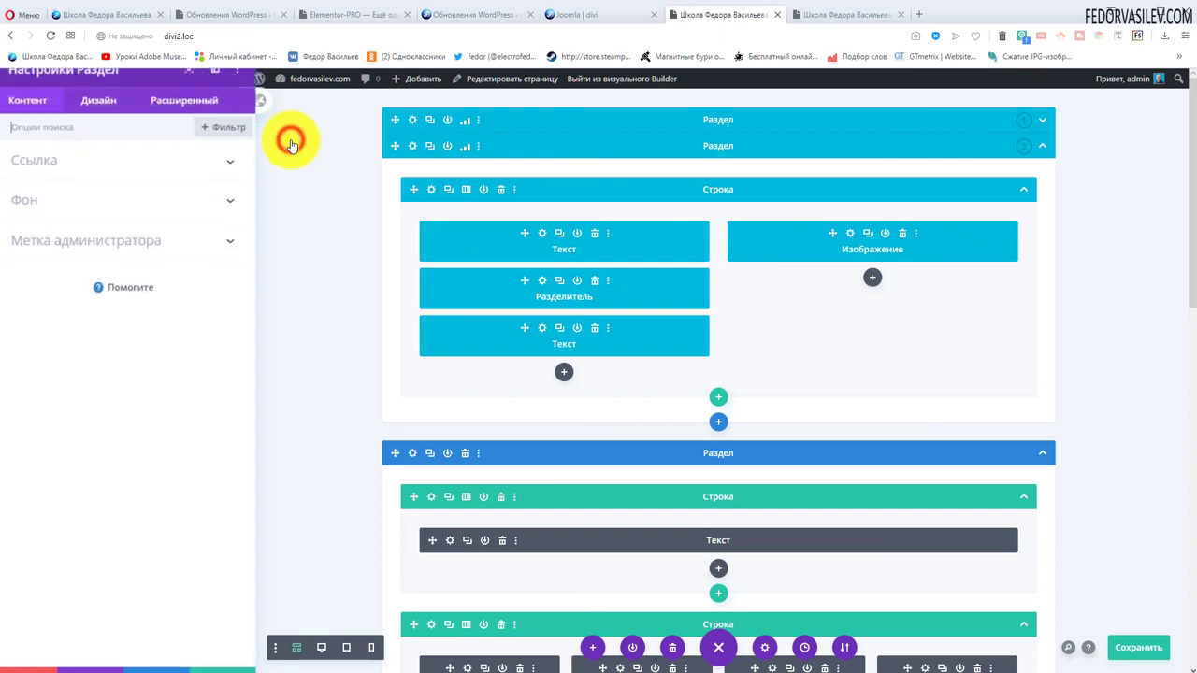
left_click(34, 211)
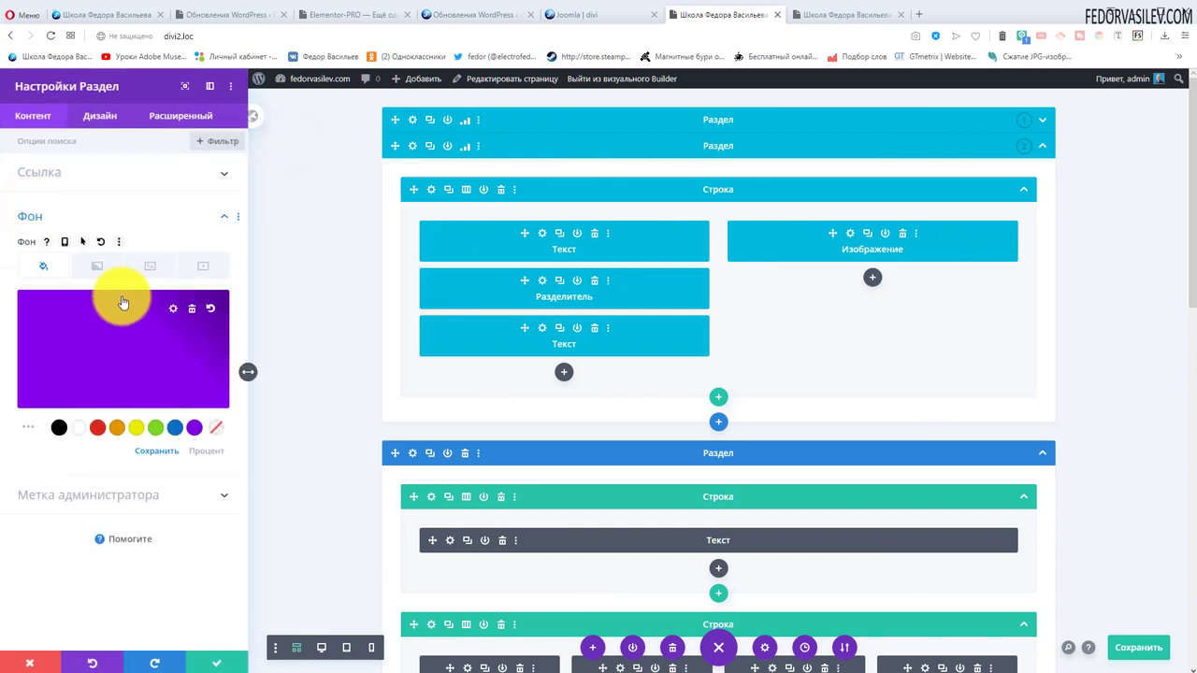
left_click(117, 428)
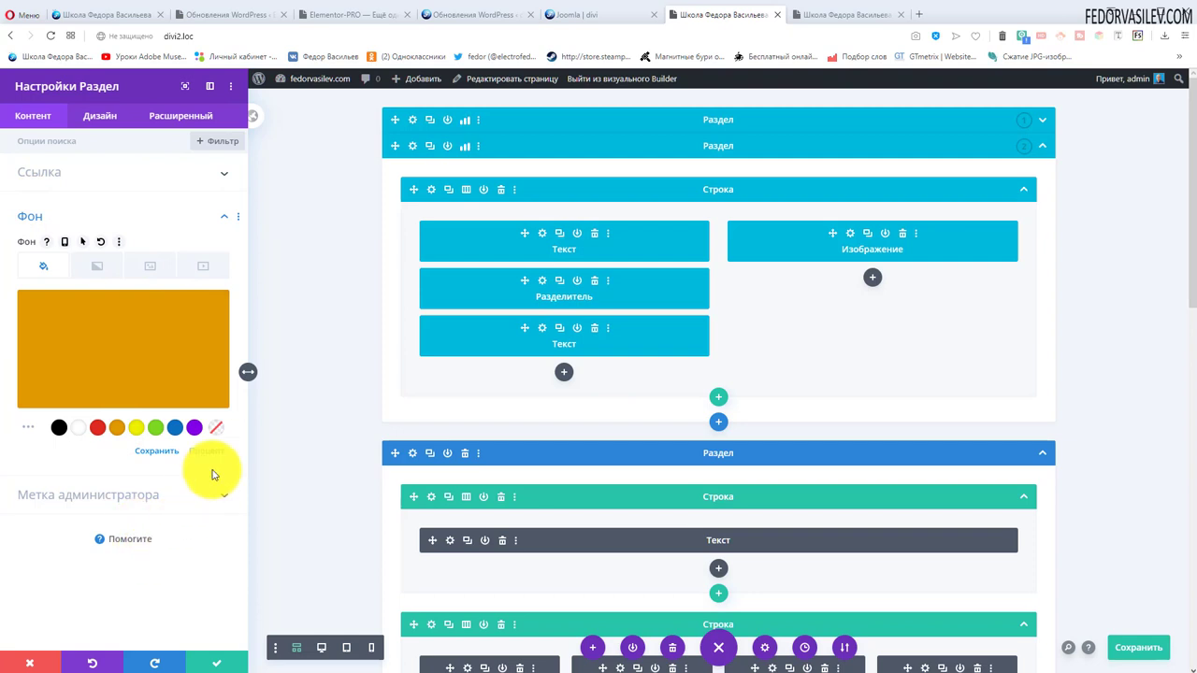
left_click(214, 666)
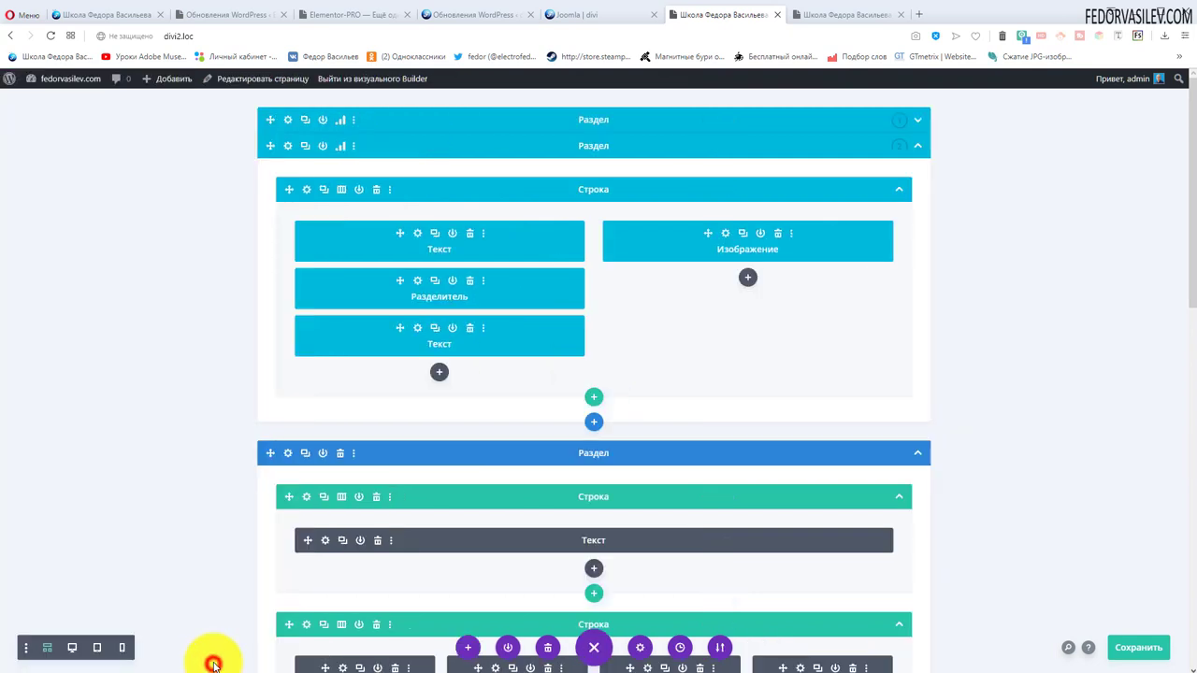
Compare the hero on the live page with both section variations in the builder's desktop view, finishing on the orange variation
left_click(857, 17)
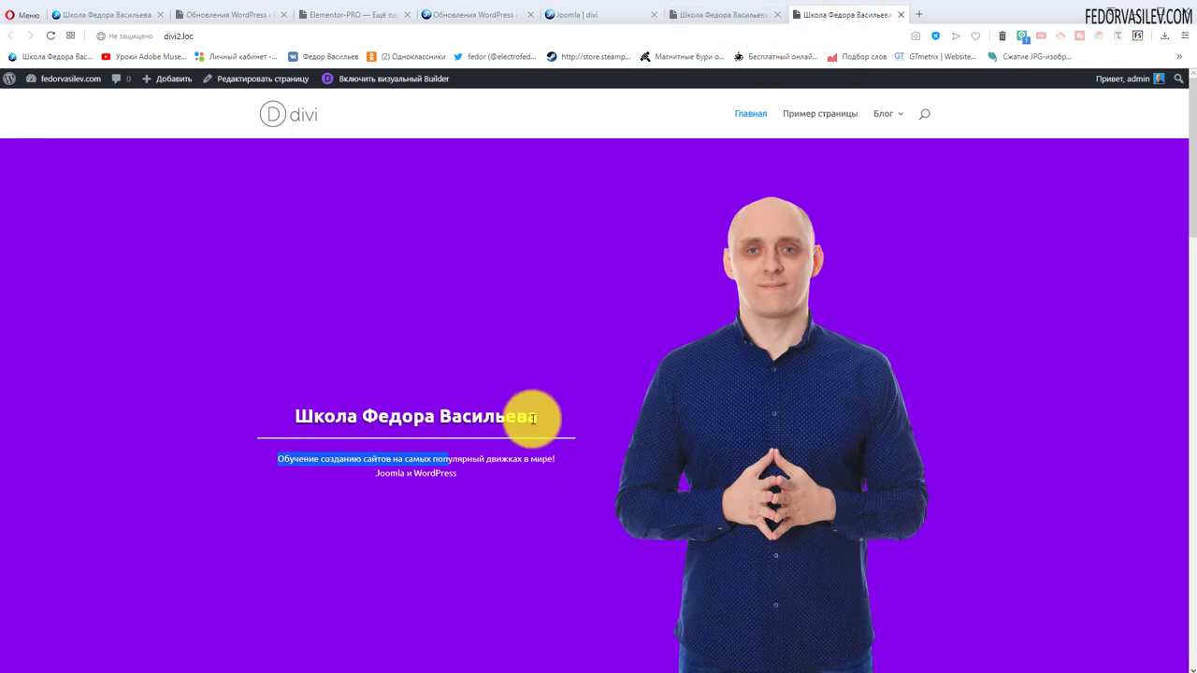
key("ctrl+Tab")
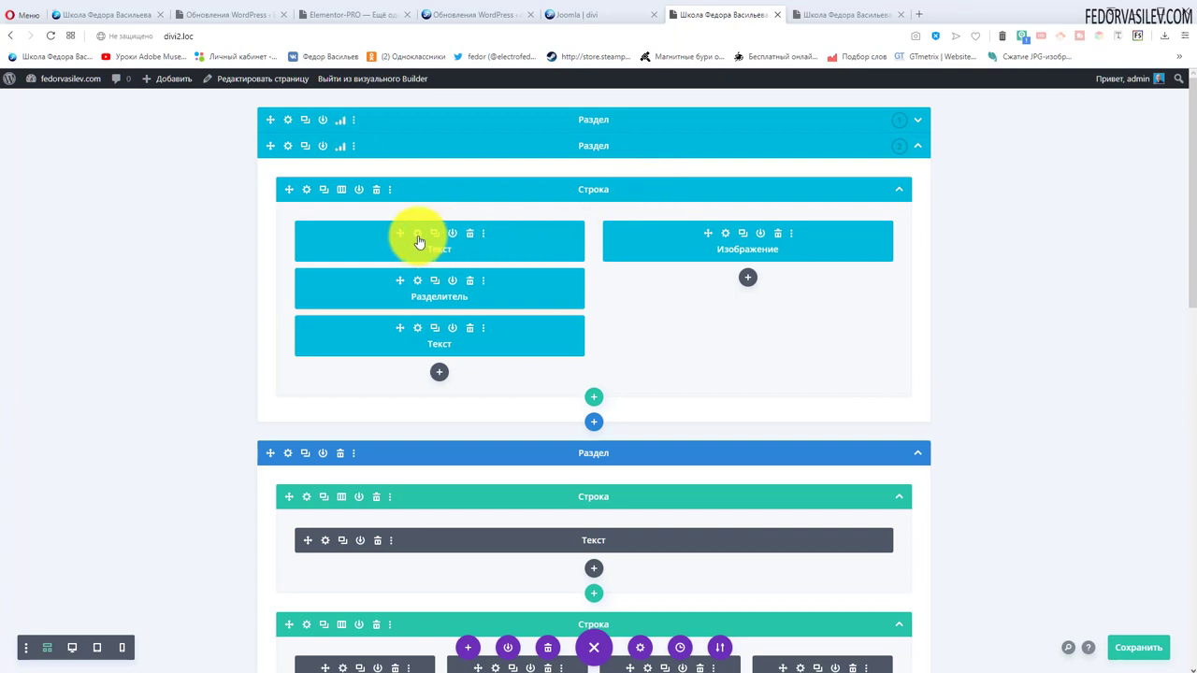
left_click(50, 647)
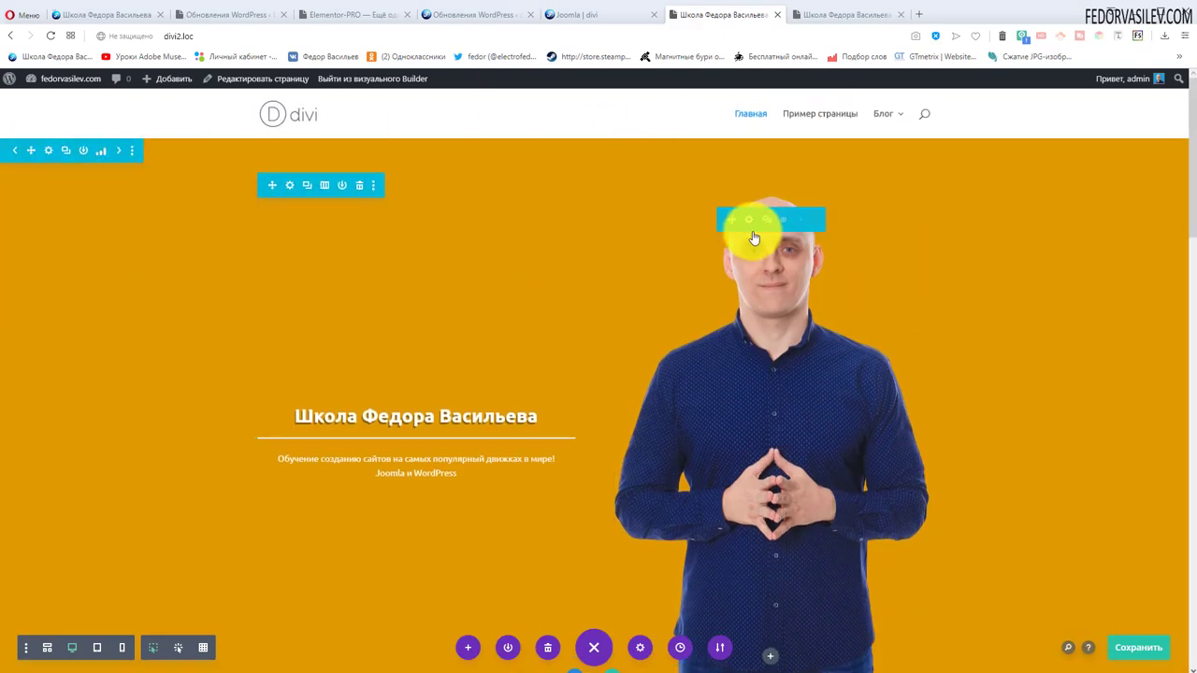
left_click(45, 648)
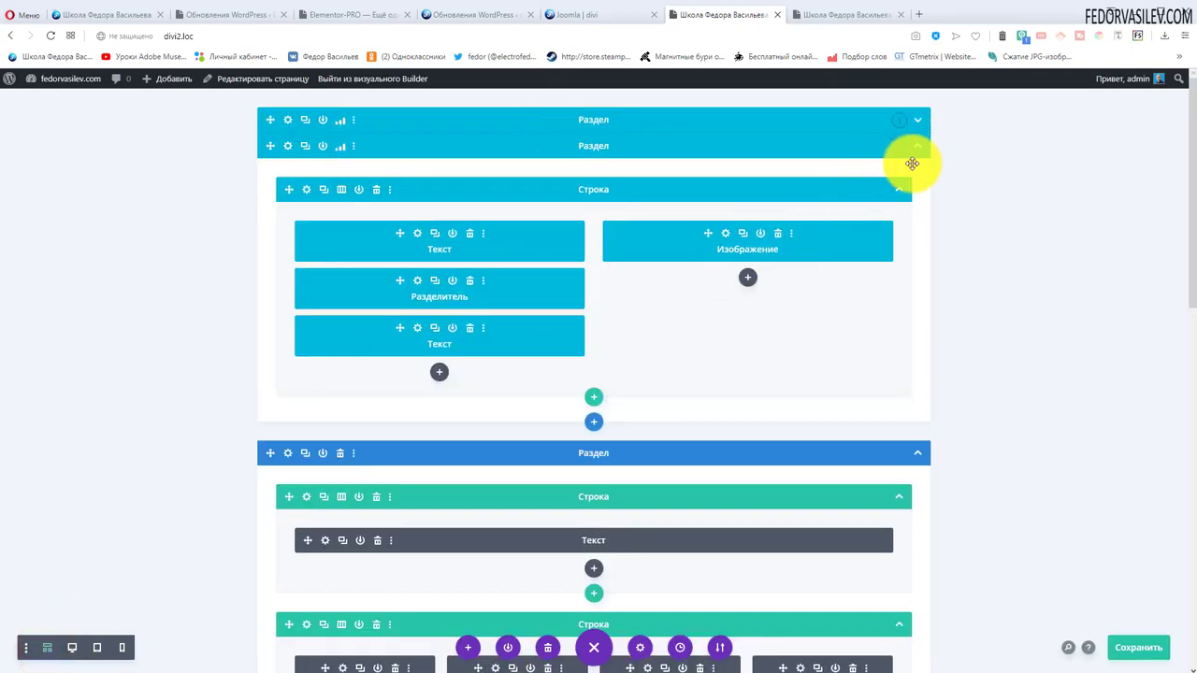
left_click(43, 647)
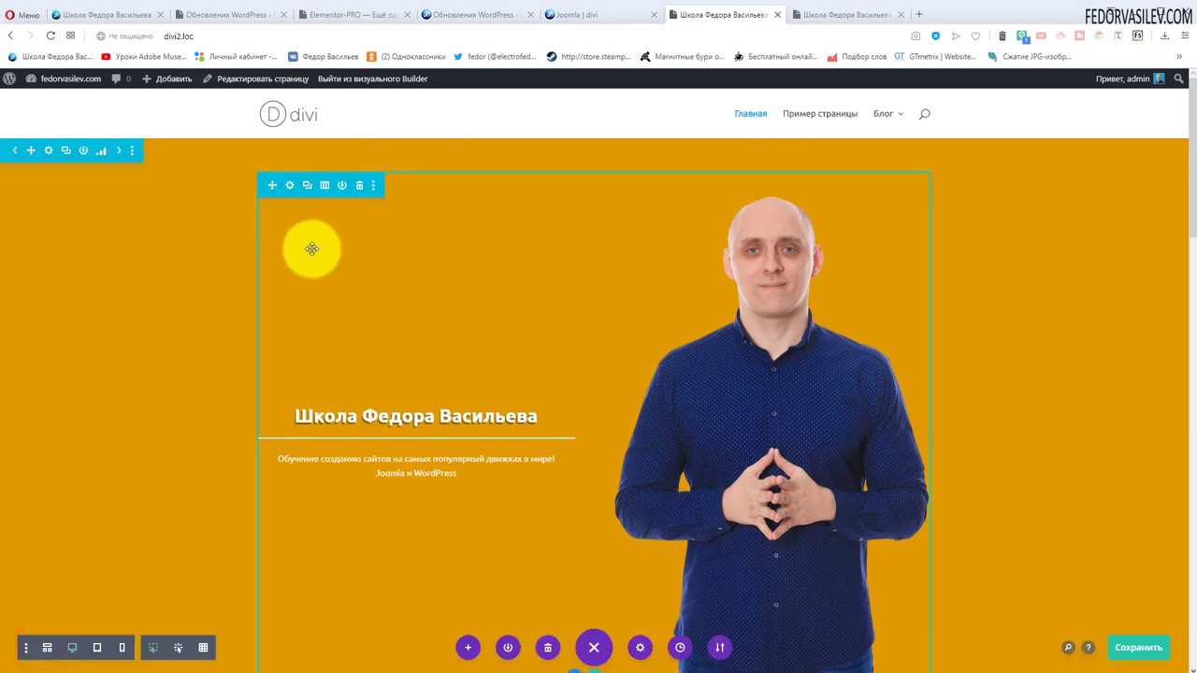
left_click(13, 152)
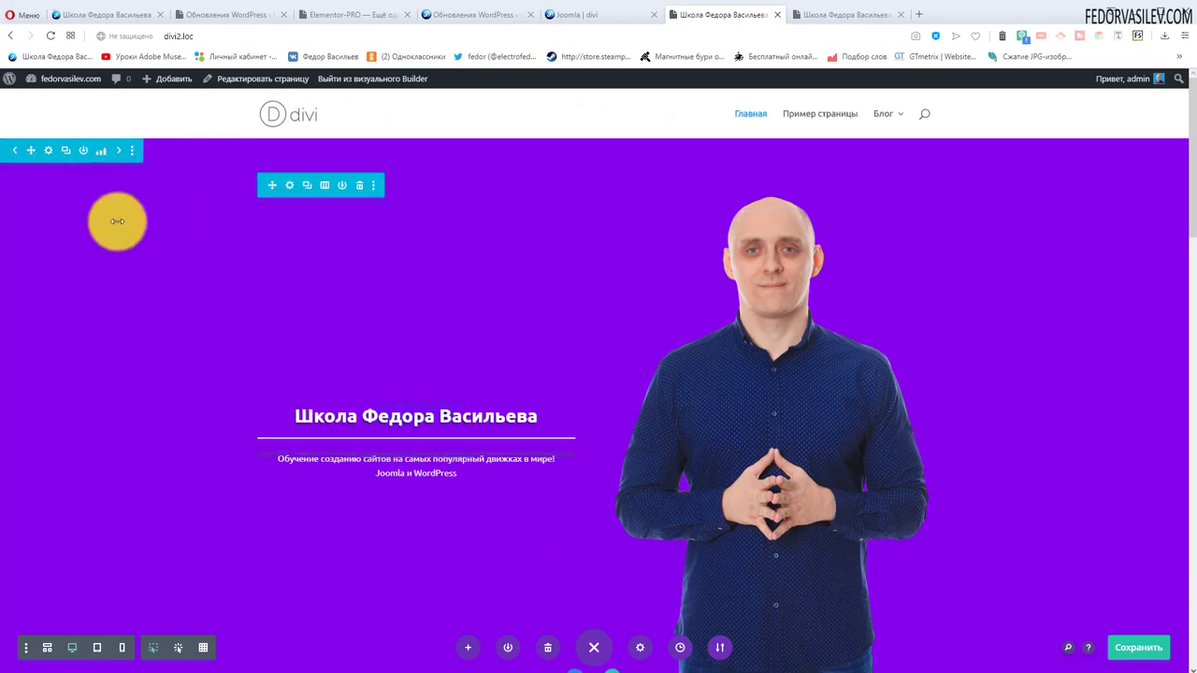
left_click(118, 150)
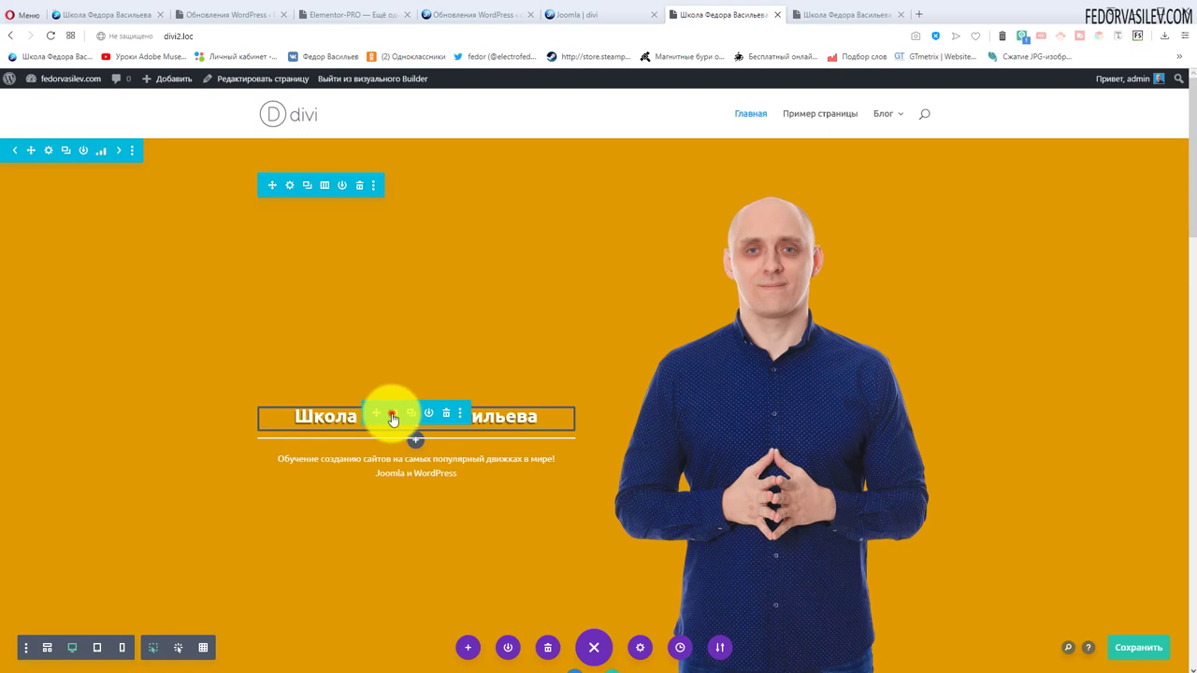
Append "по созданию сайтов" to the orange variation's heading and compare it with the purple original
left_click(392, 414)
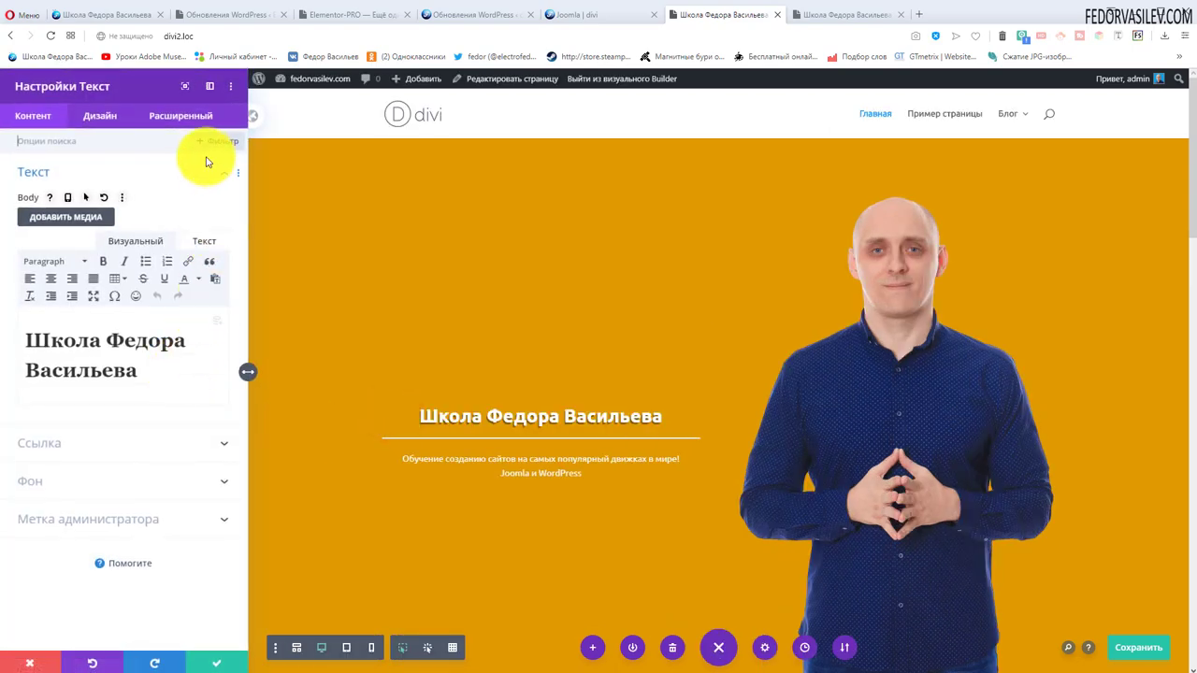
left_click(163, 375)
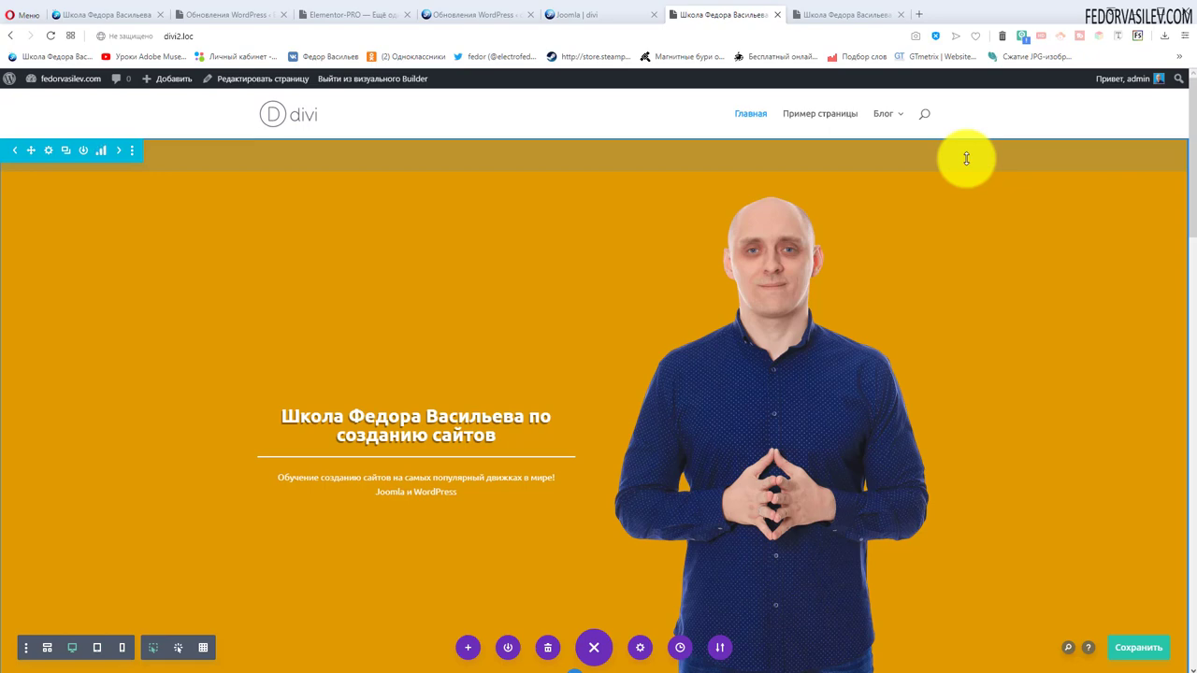
left_click(14, 150)
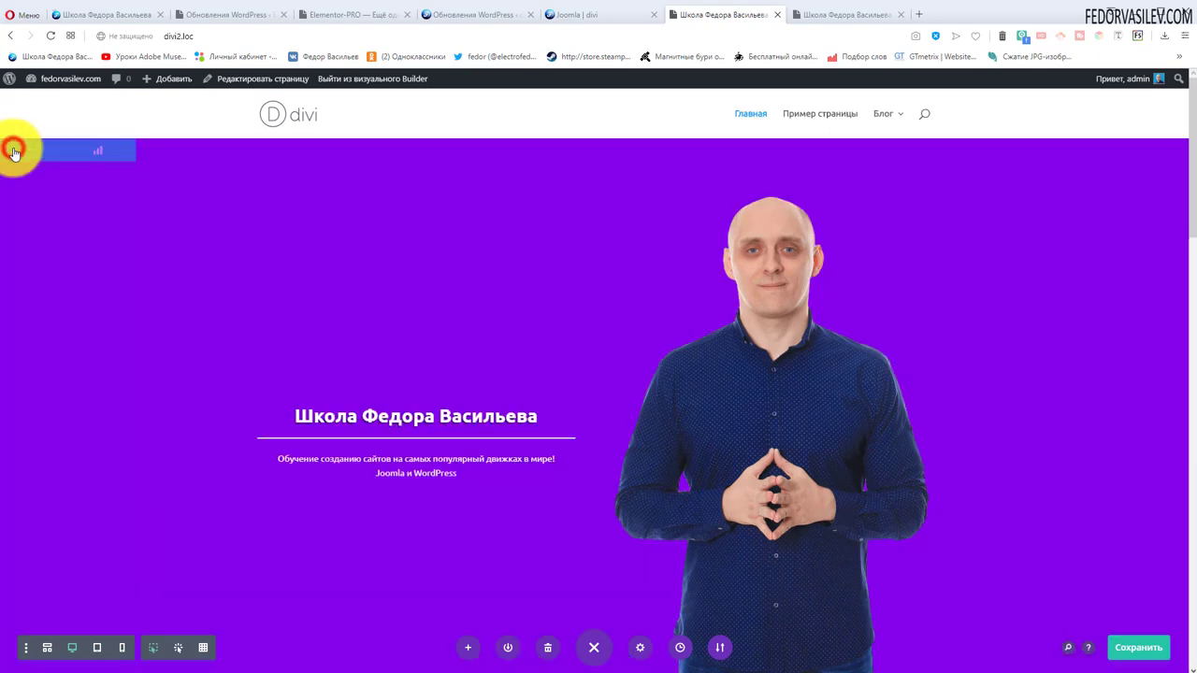
left_click_drag(365, 415, 523, 412)
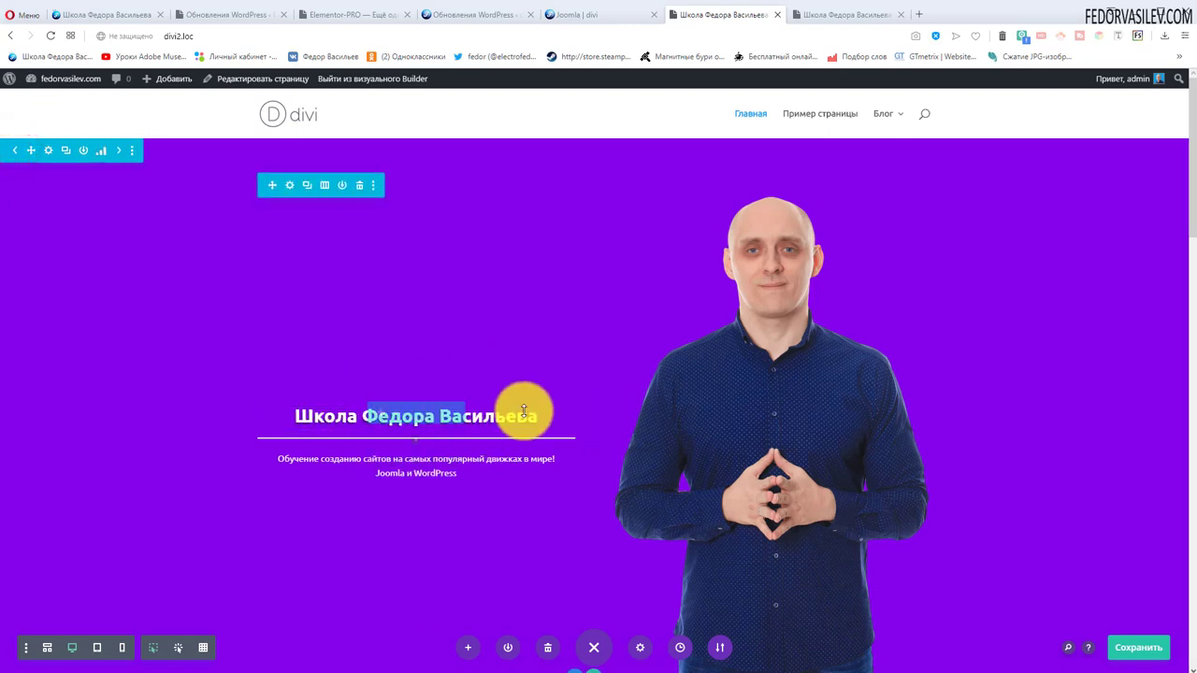
left_click(121, 151)
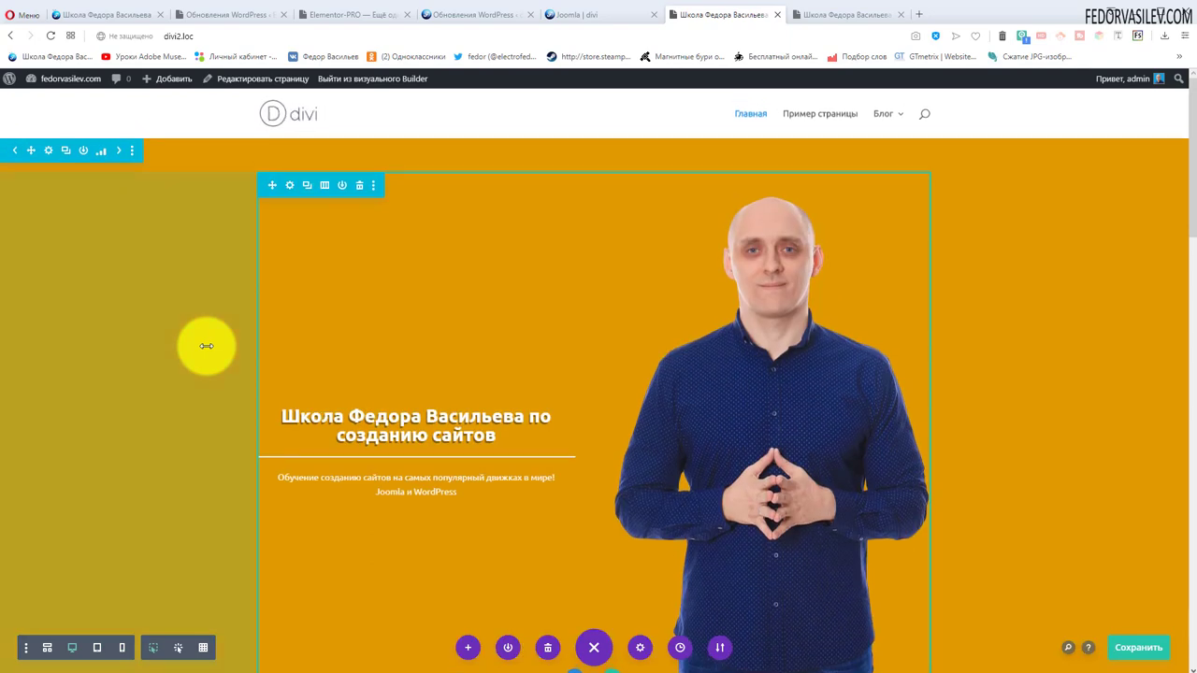
Examine the live home page, reloading it twice to check which hero variation is served
left_click(826, 20)
left_click(508, 268)
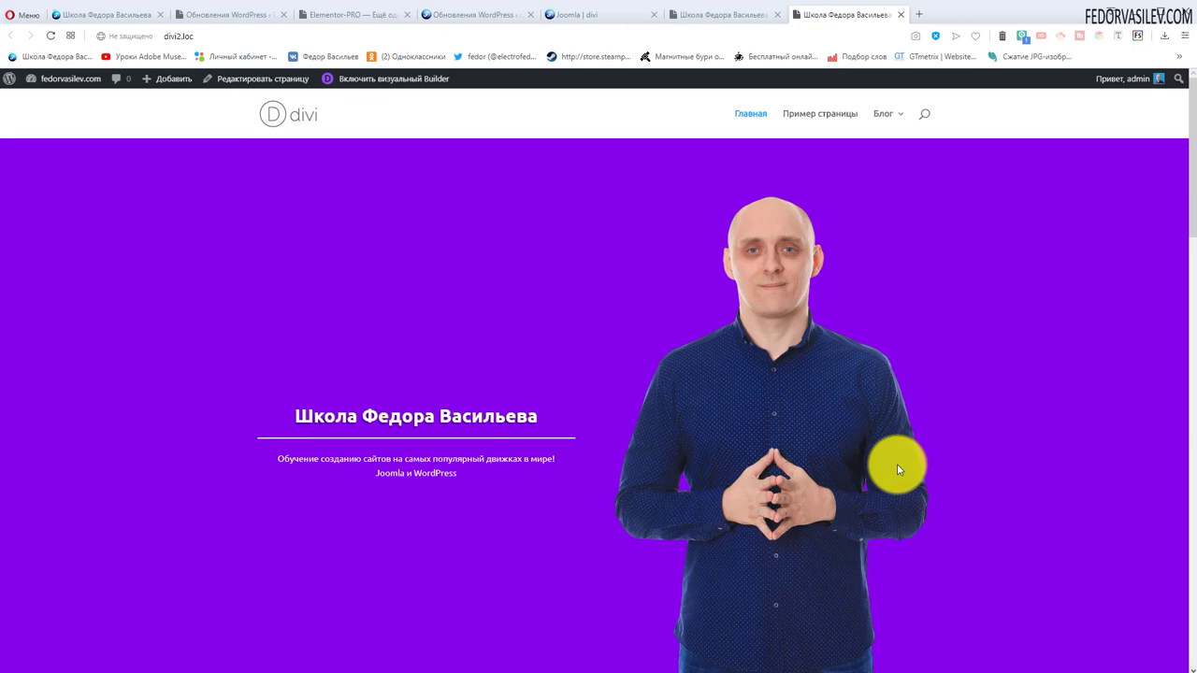
scroll(844, 462, "down", 2)
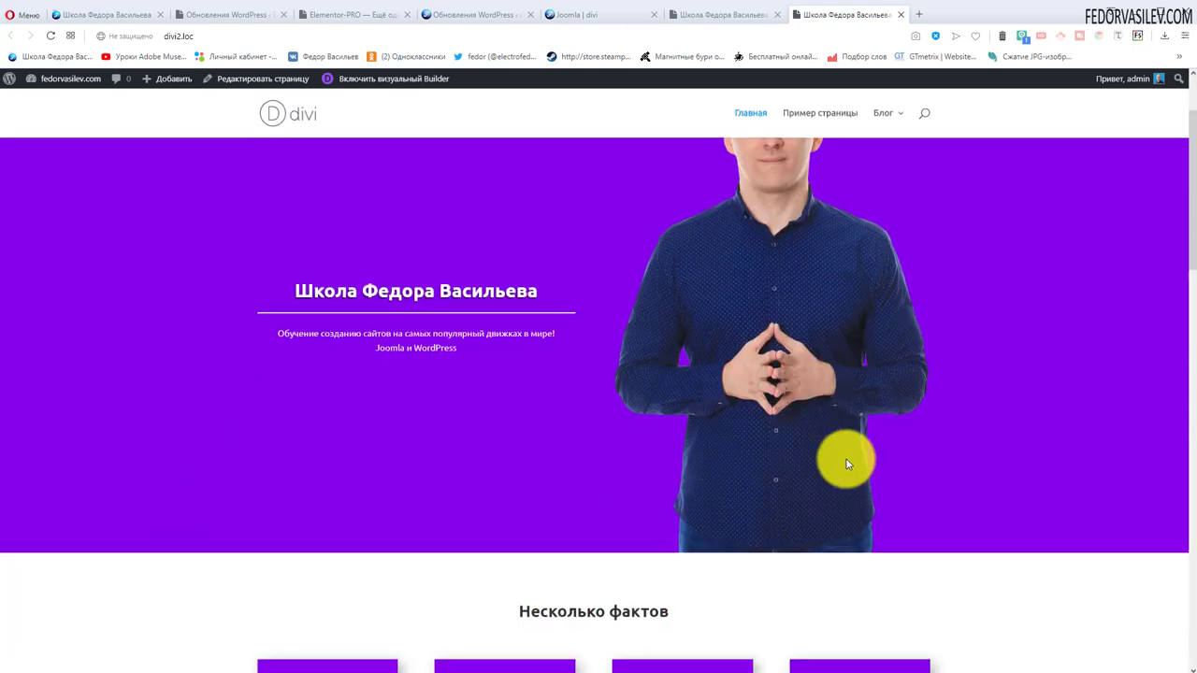
scroll(294, 406, "up", 2)
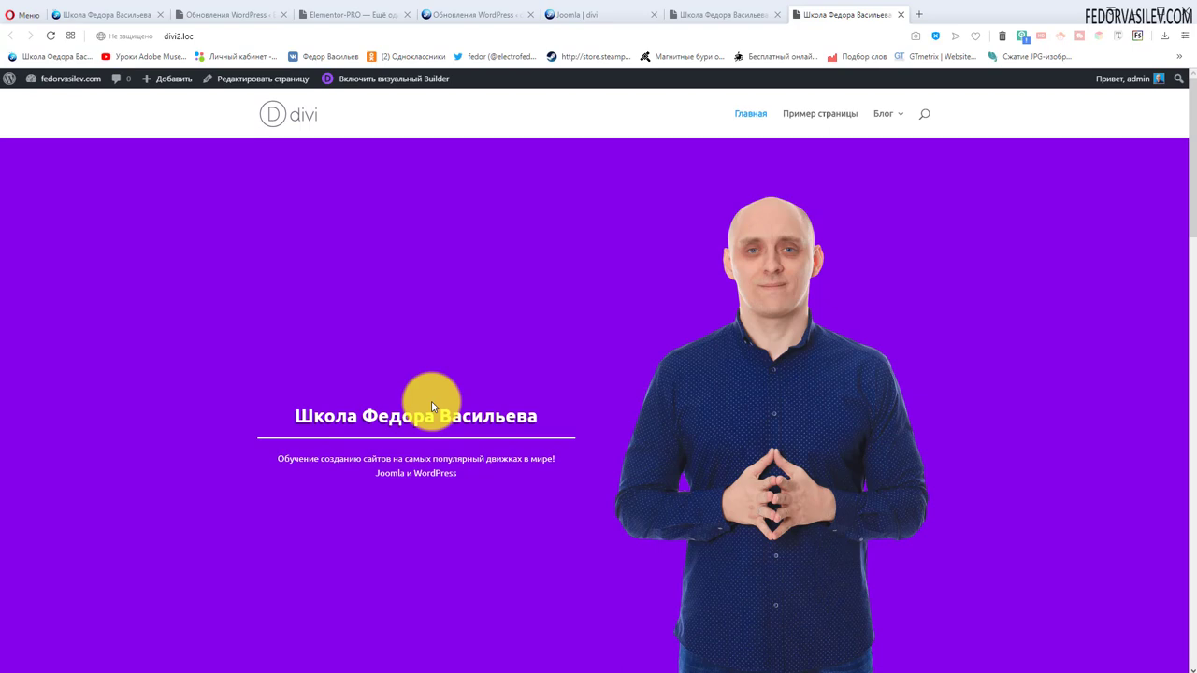
scroll(302, 253, "down", 1)
scroll(414, 347, "up", 1)
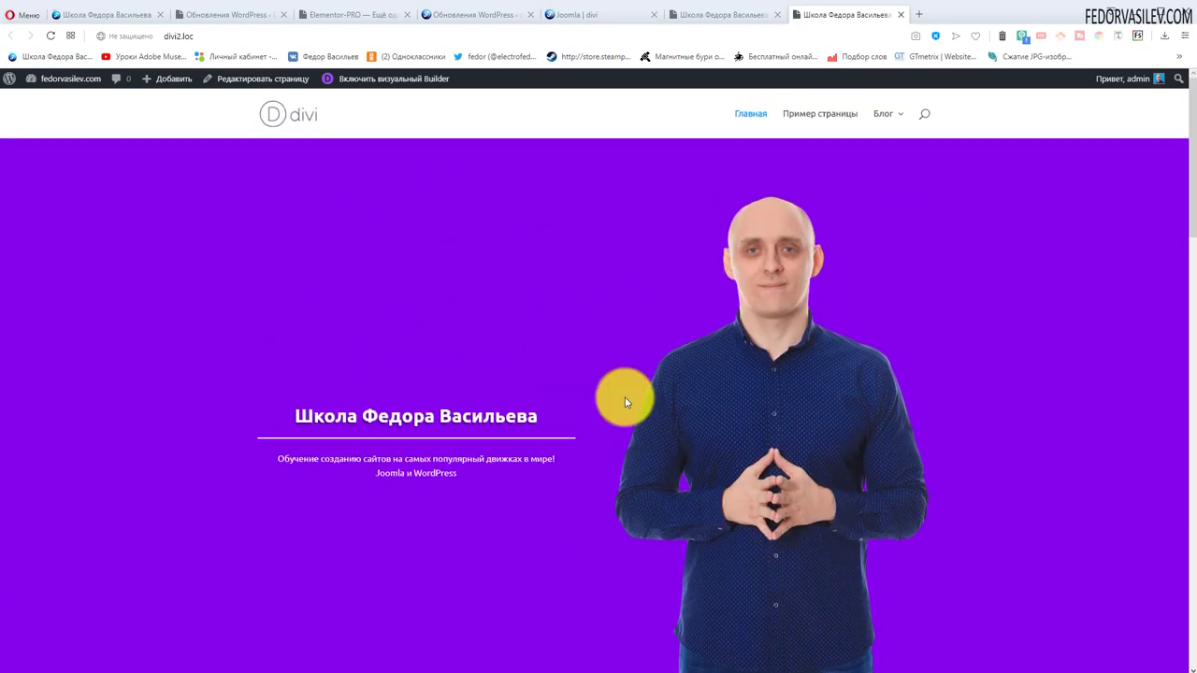
left_click(50, 36)
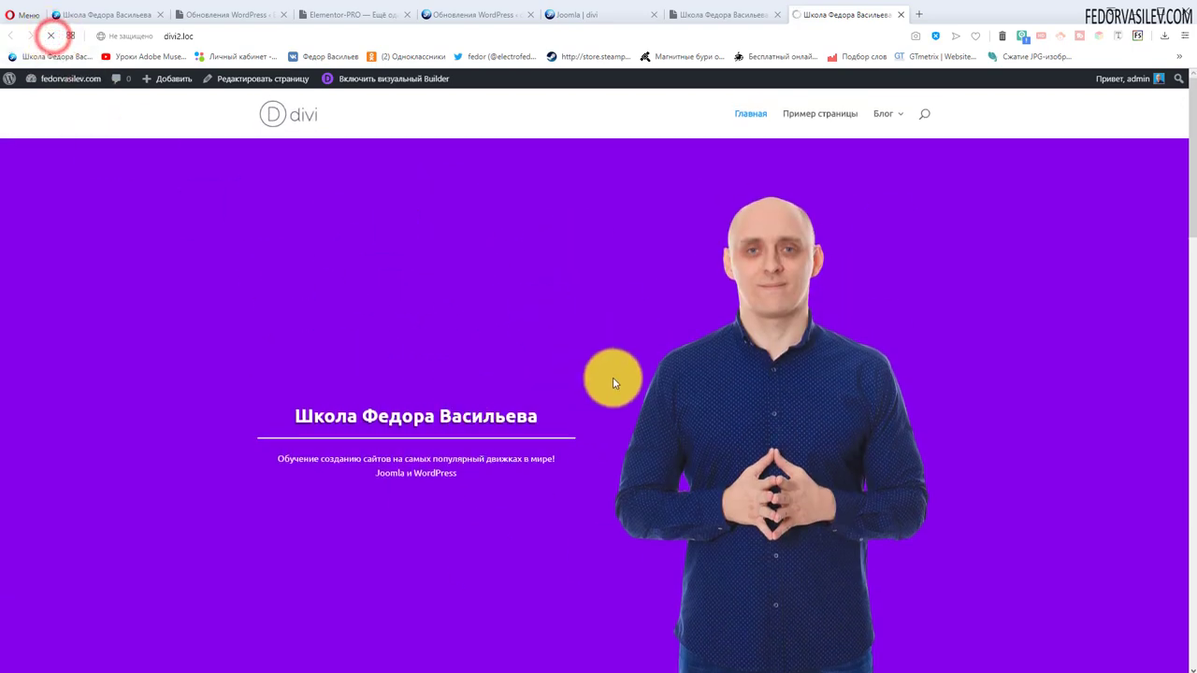
scroll(281, 422, "down", 3)
scroll(216, 521, "up", 3)
scroll(741, 327, "down", 3)
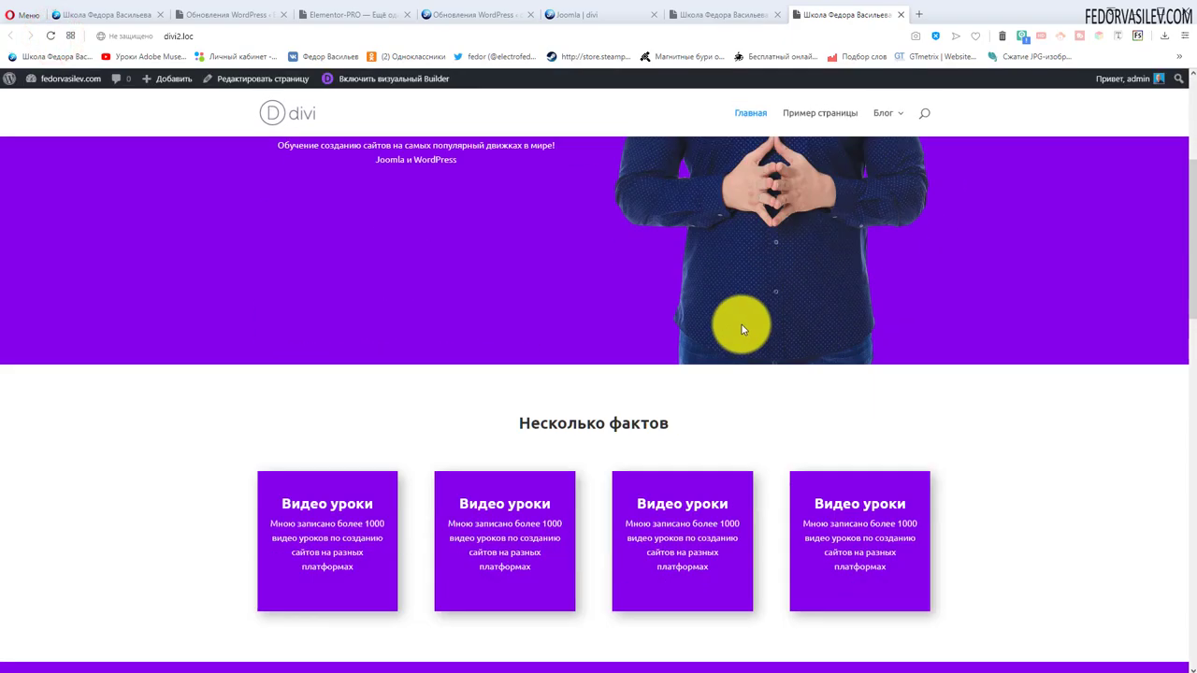
scroll(741, 325, "up", 3)
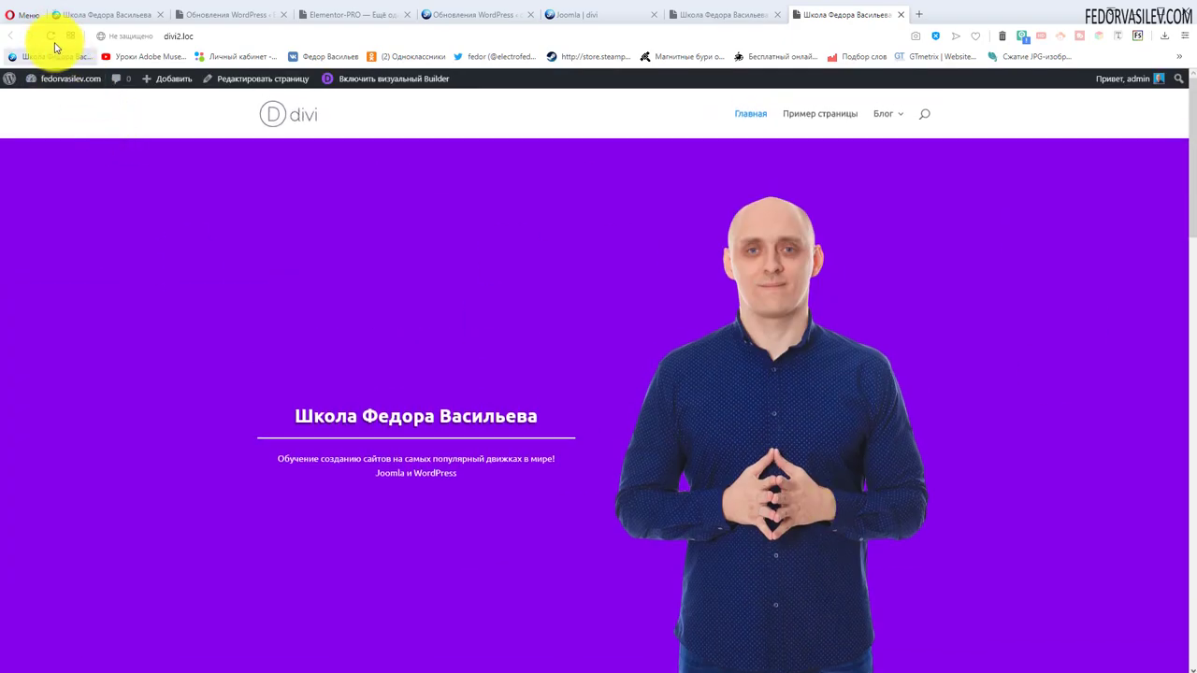
left_click(51, 36)
scroll(465, 278, "up", 5)
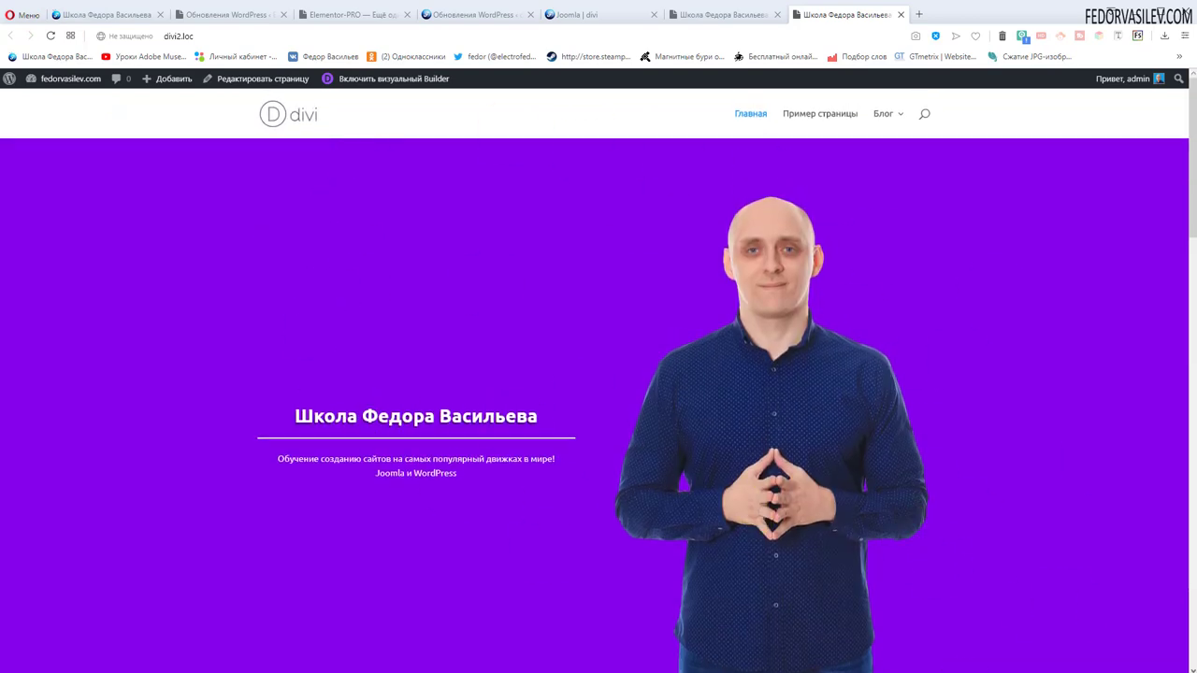
Switch to the Chrome browser, load the home page at divi2.loc and reload it to check the hero variation there
key("alt+Tab")
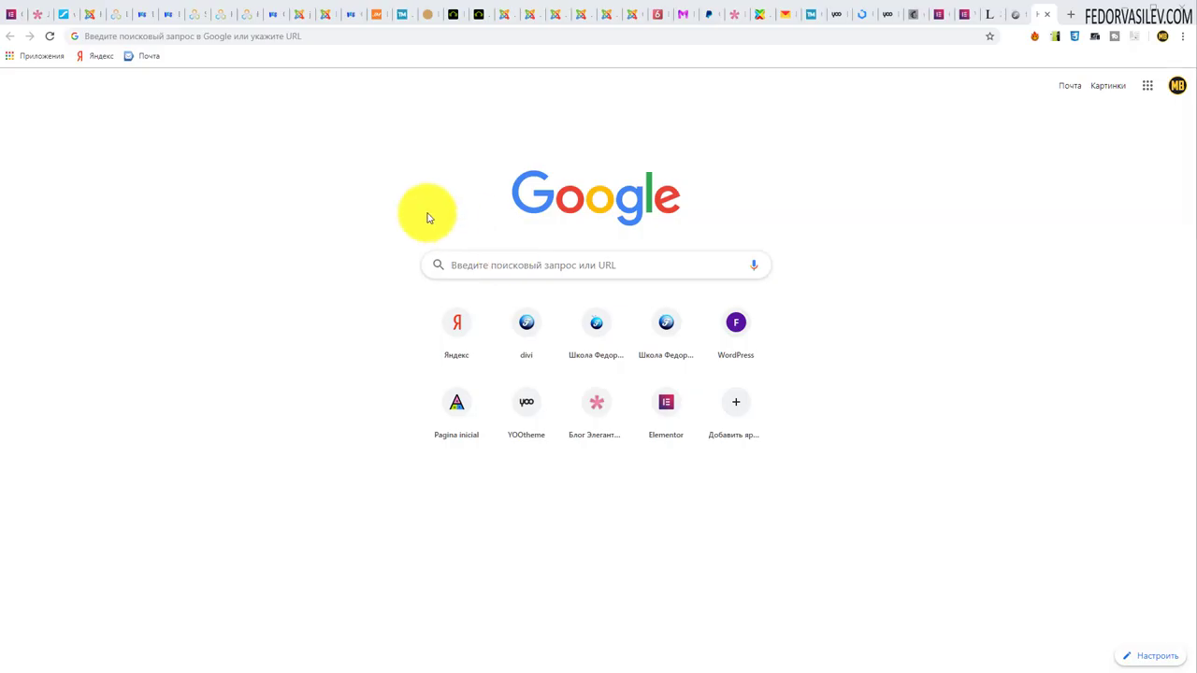
right_click(267, 36)
left_click(302, 137)
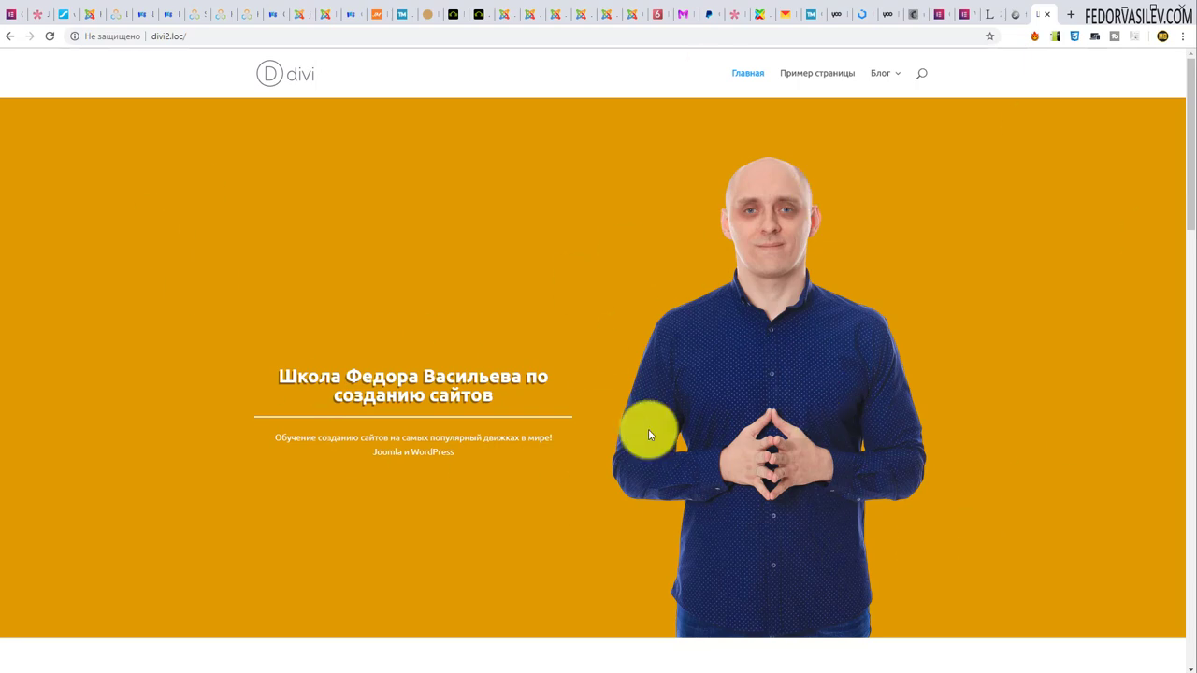
left_click(49, 36)
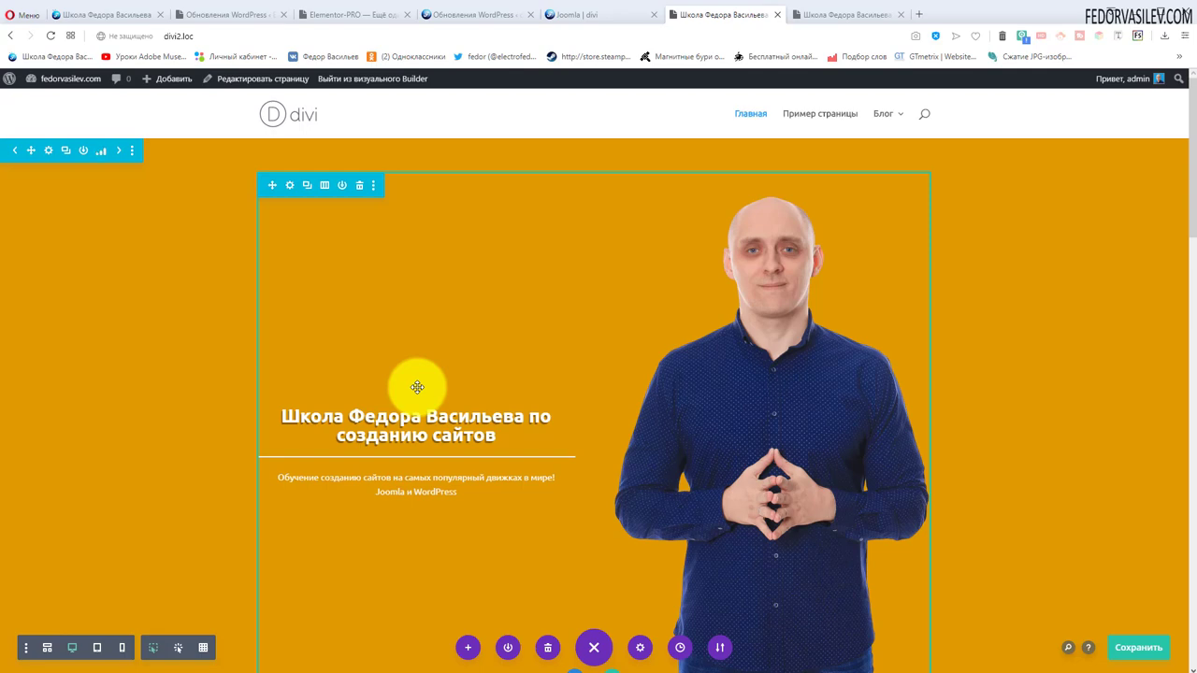
Review the orange variation's split test statistics for Клики, Количество прочтений, Отказы and Достижения цели, and close them
left_click(101, 152)
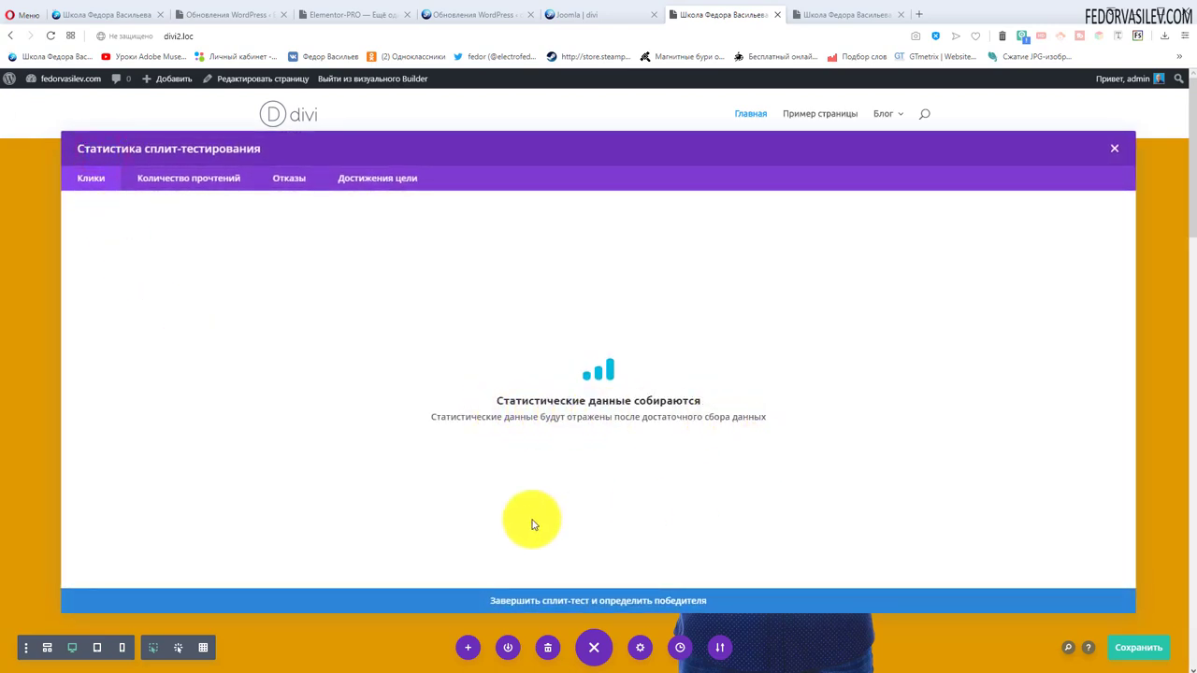
left_click(187, 179)
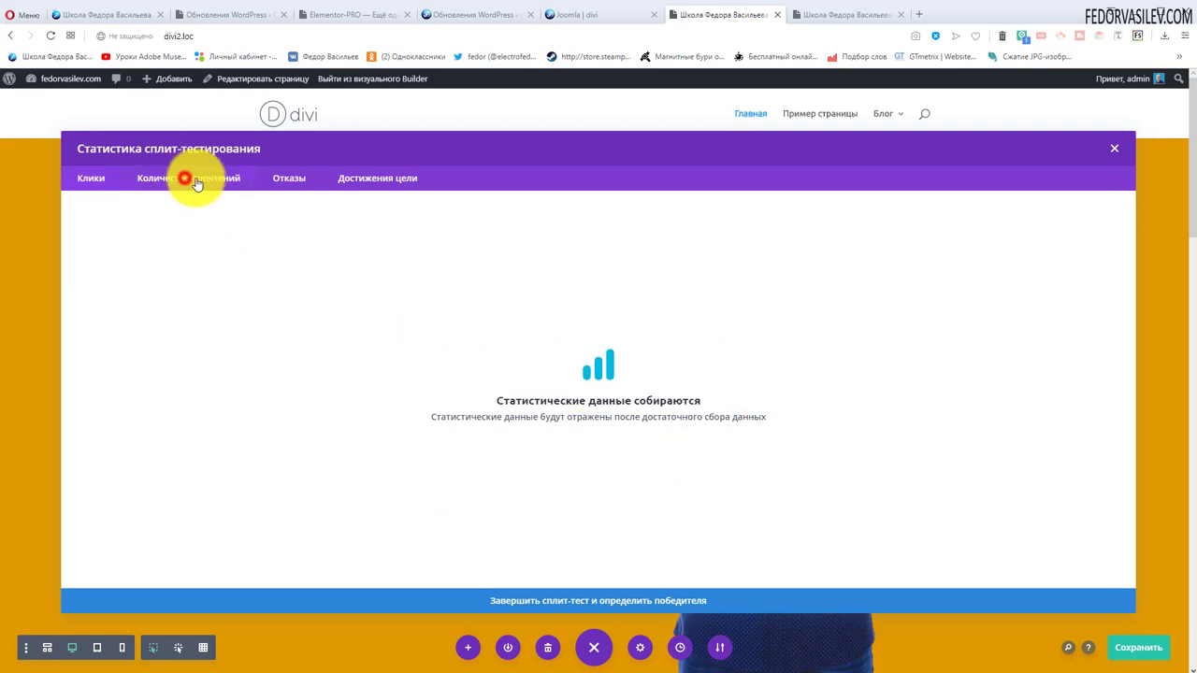
left_click(296, 180)
left_click(358, 180)
left_click(269, 187)
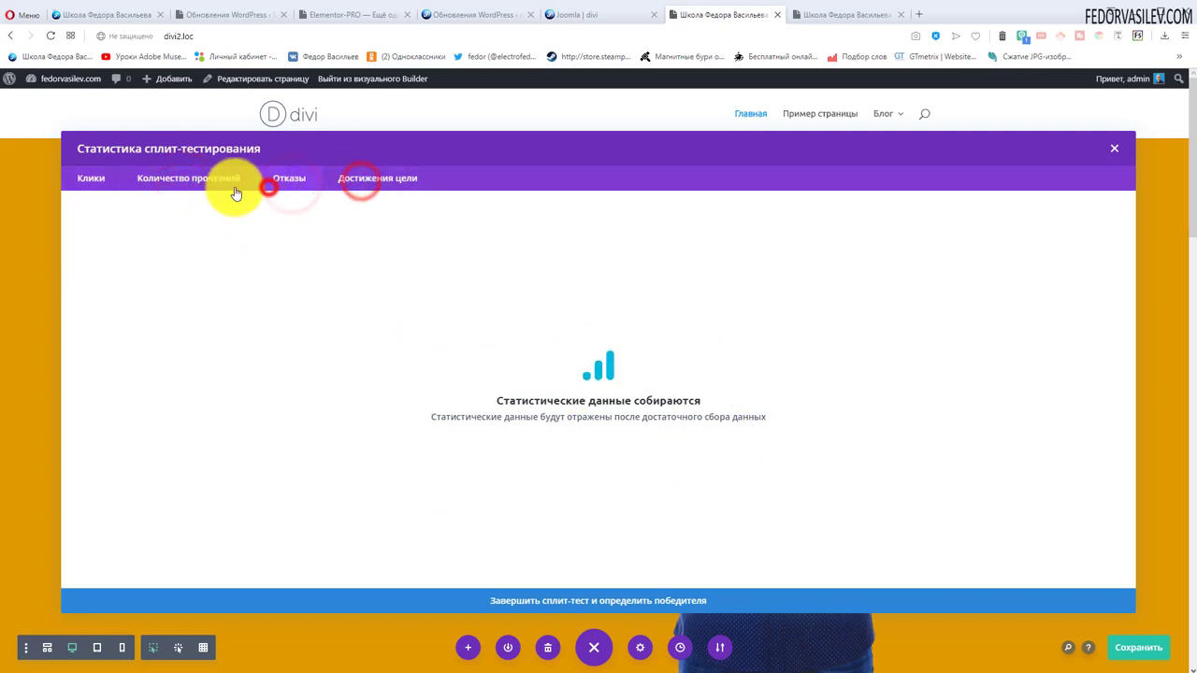
left_click(87, 182)
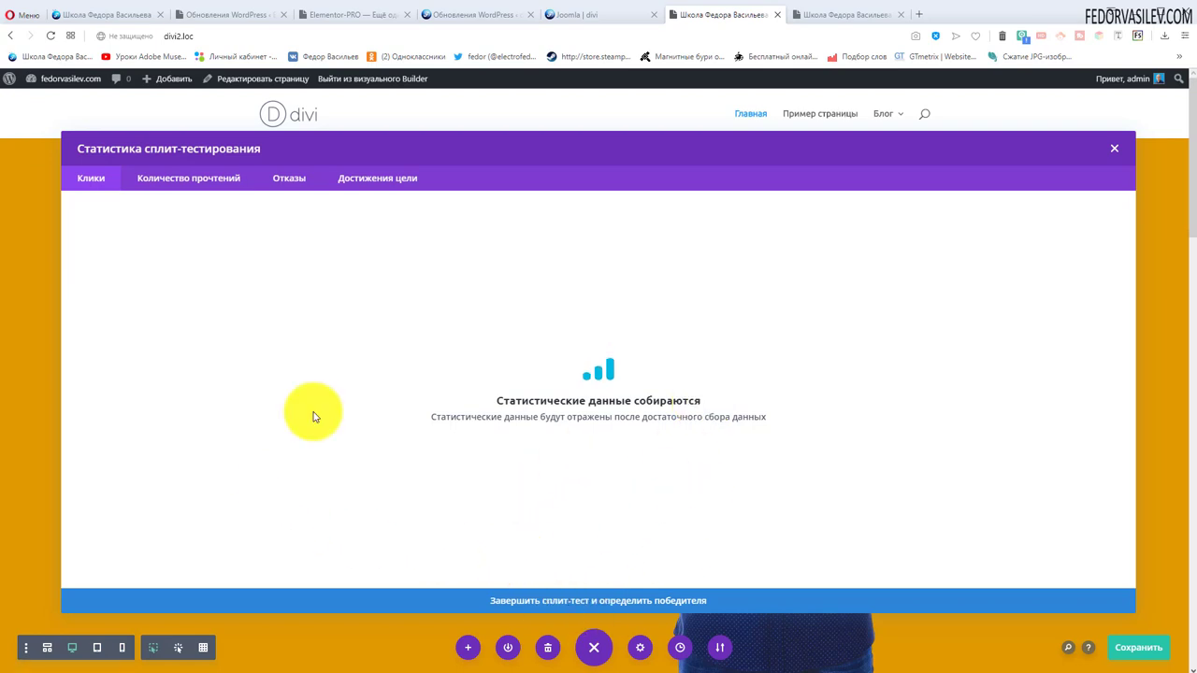
key("Escape")
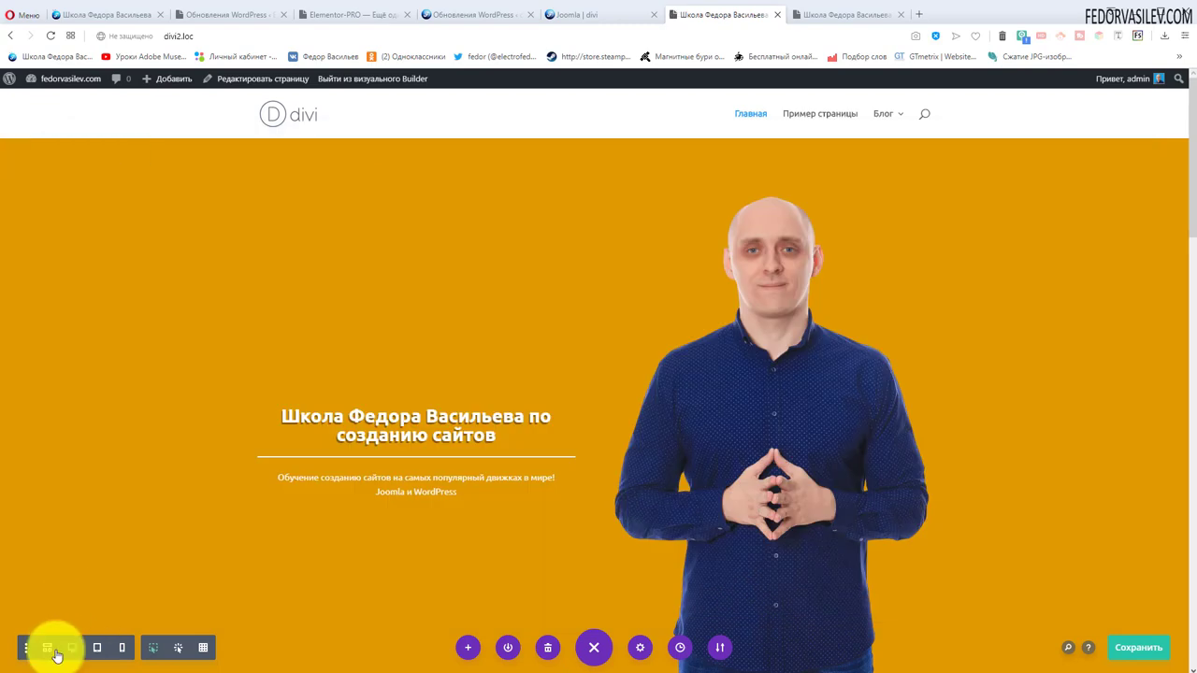
Switch the page layout to wireframe view and open the split test statistics from the second section
left_click(46, 649)
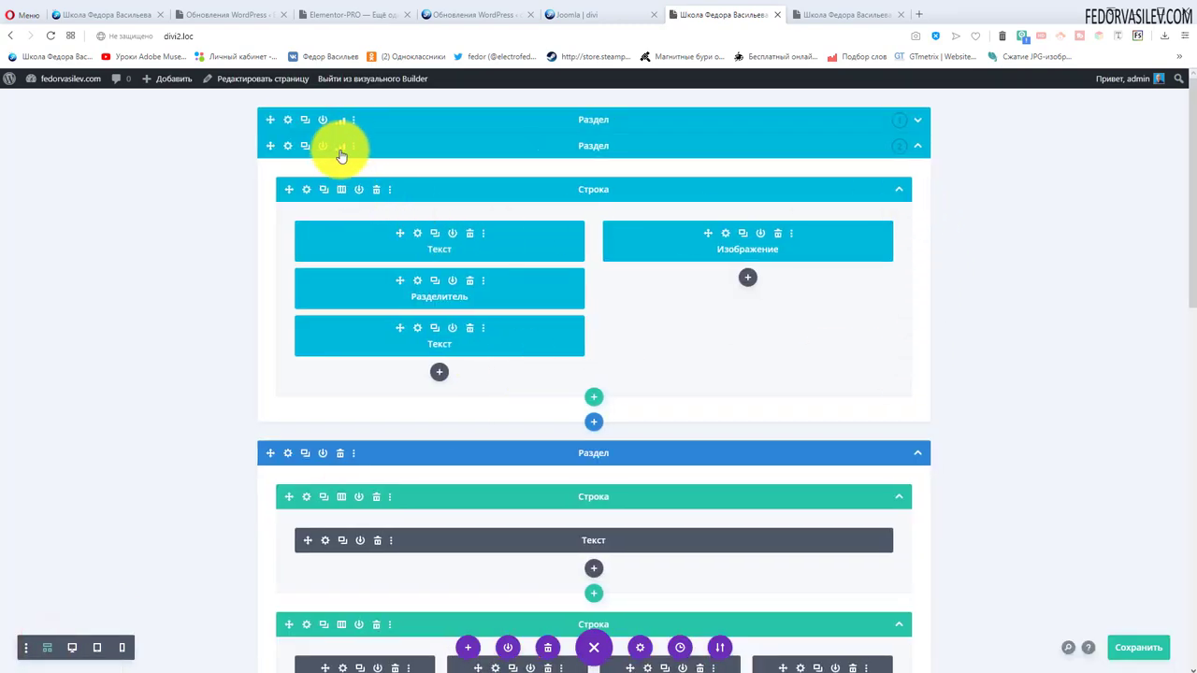
left_click(340, 150)
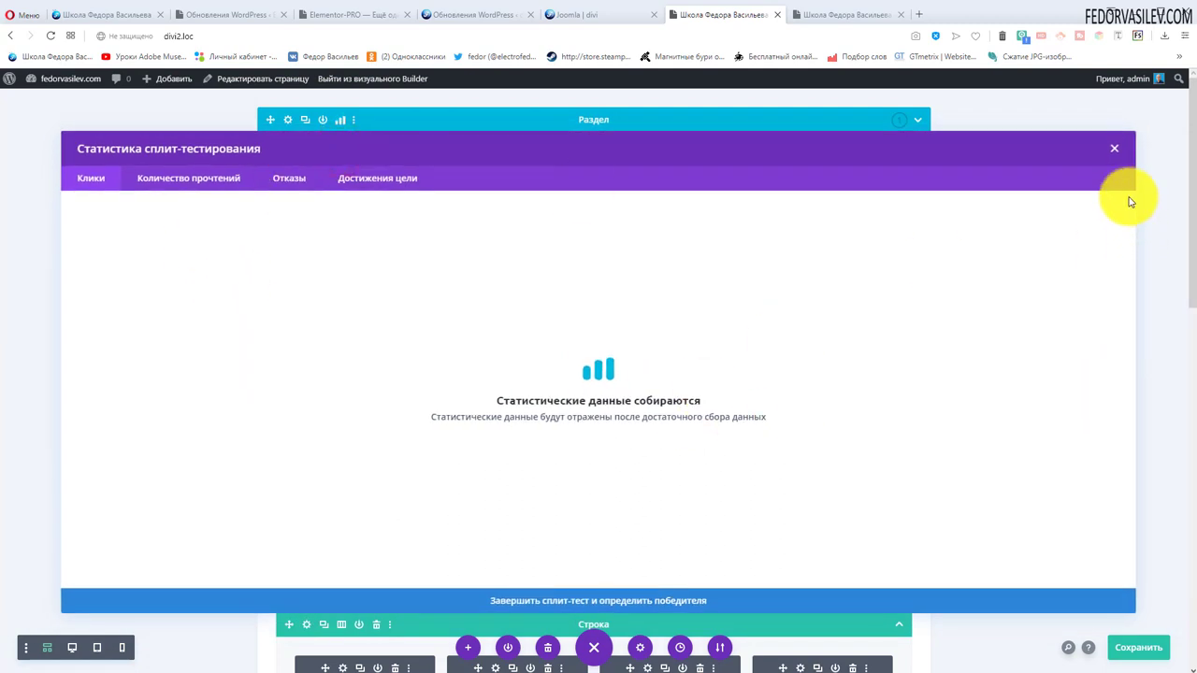
Close the split test statistics, collapse the second section variation, expand the first one in the wireframe, and return to the visual view
left_click(1110, 154)
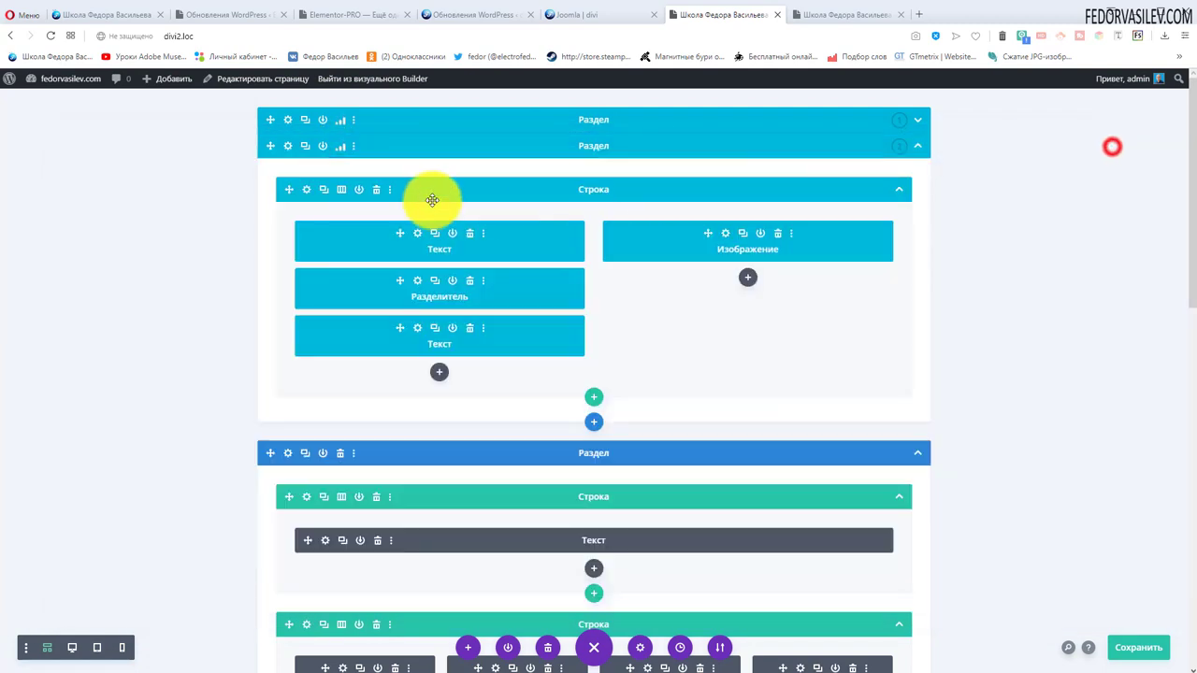
left_click(919, 148)
left_click(305, 120)
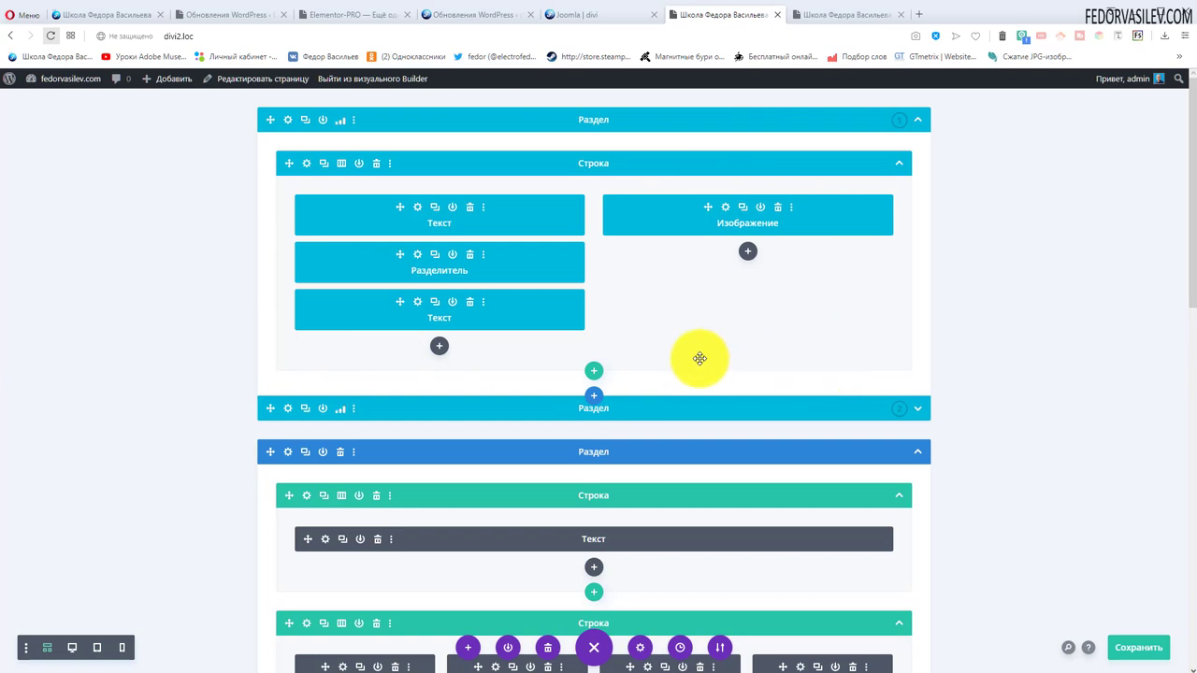
key("ctrl+shift+w")
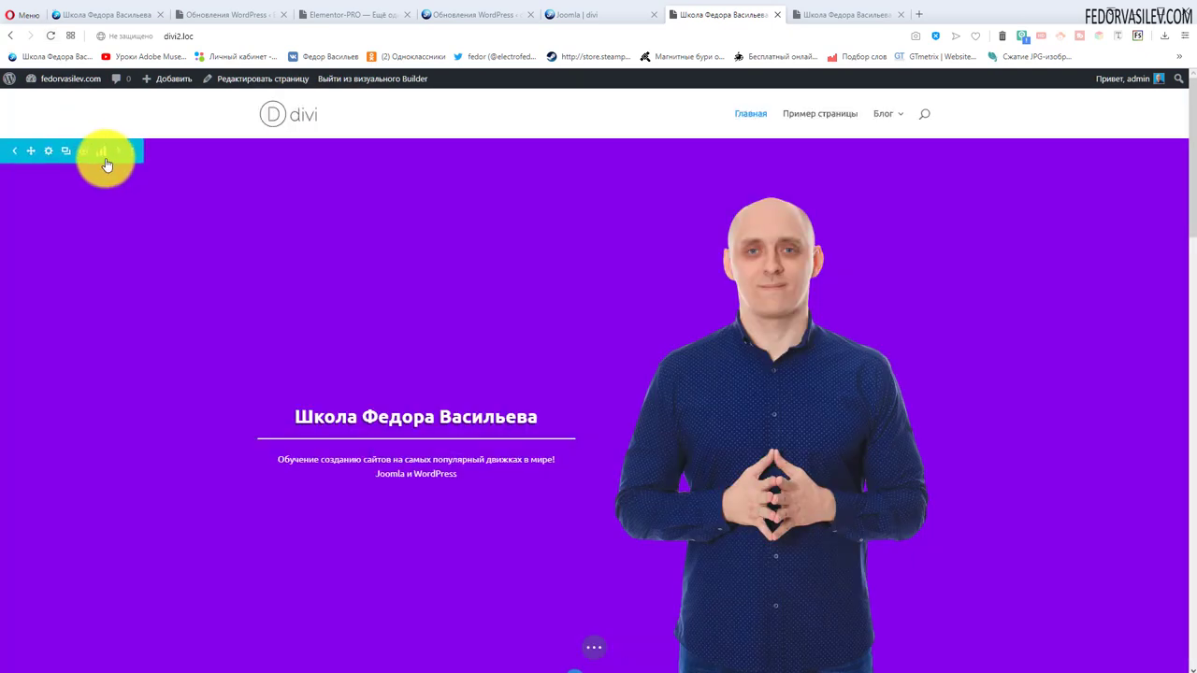
Open the hero section's split test statistics and hide Section #2 and Section #1 from the Клики chart for Последние 24 часа
left_click(100, 151)
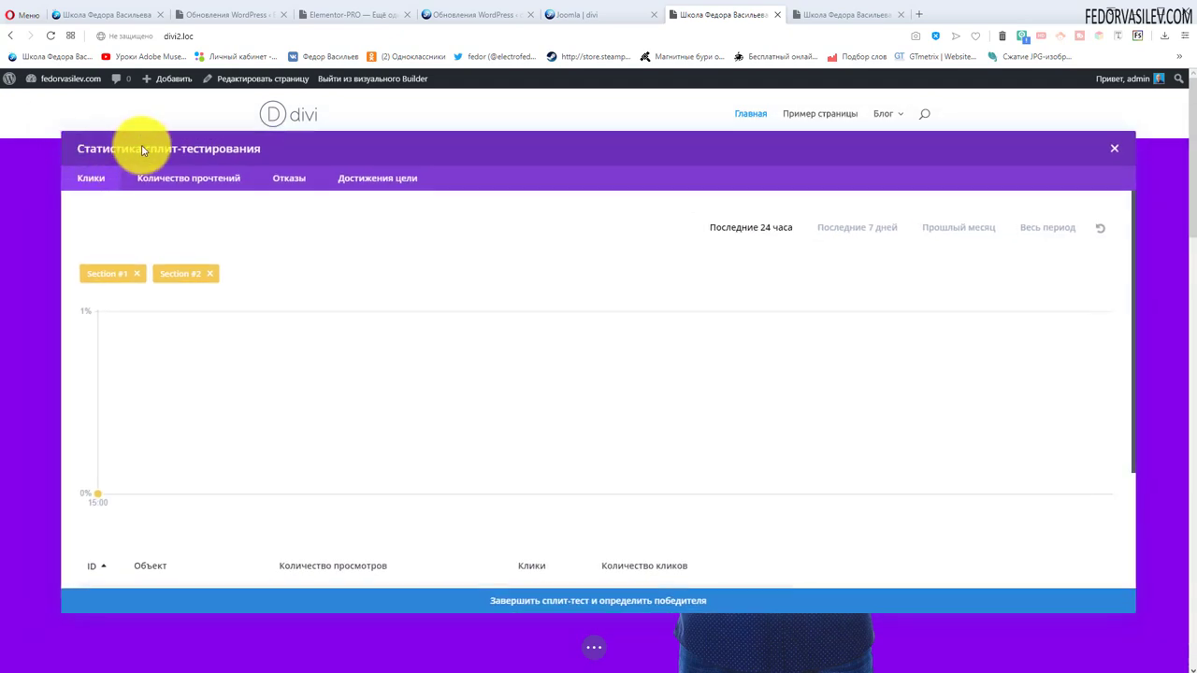
mouse_move(94, 458)
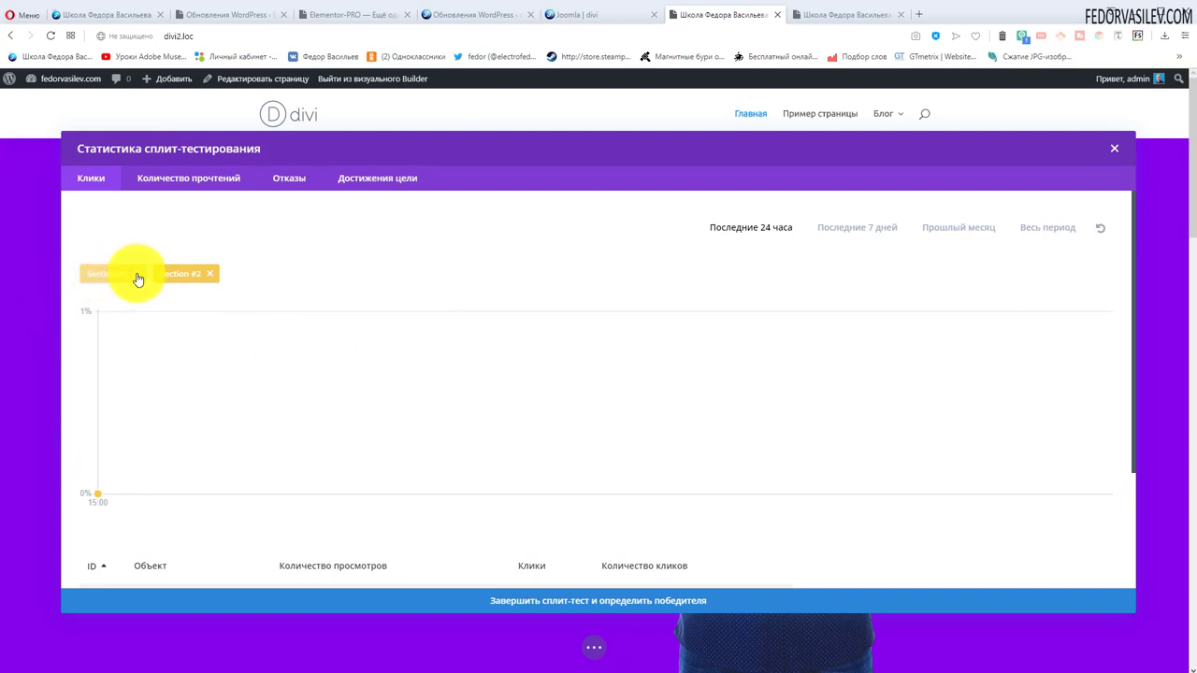
left_click(174, 274)
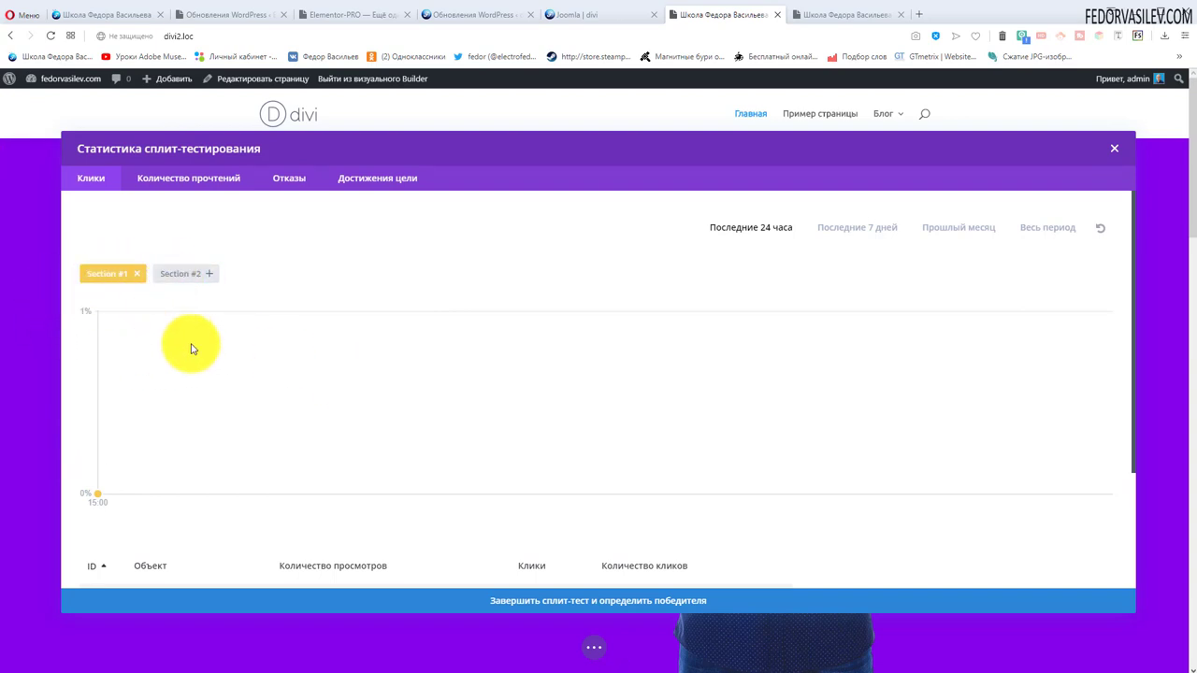
mouse_move(78, 498)
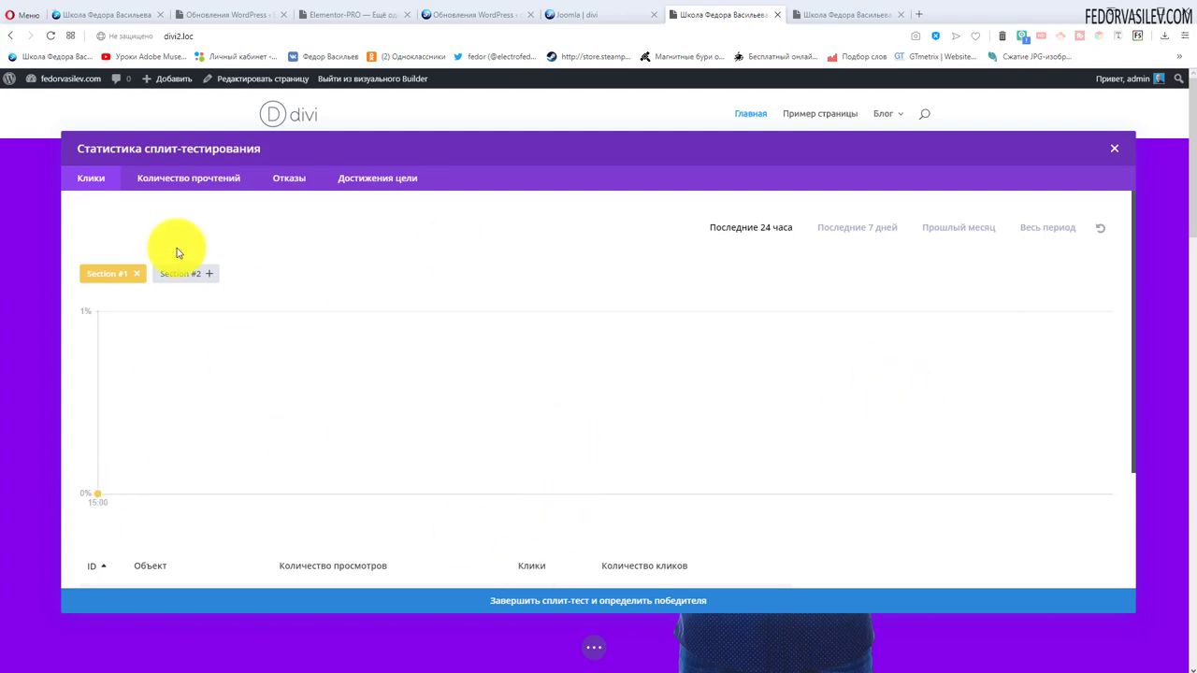
left_click(109, 274)
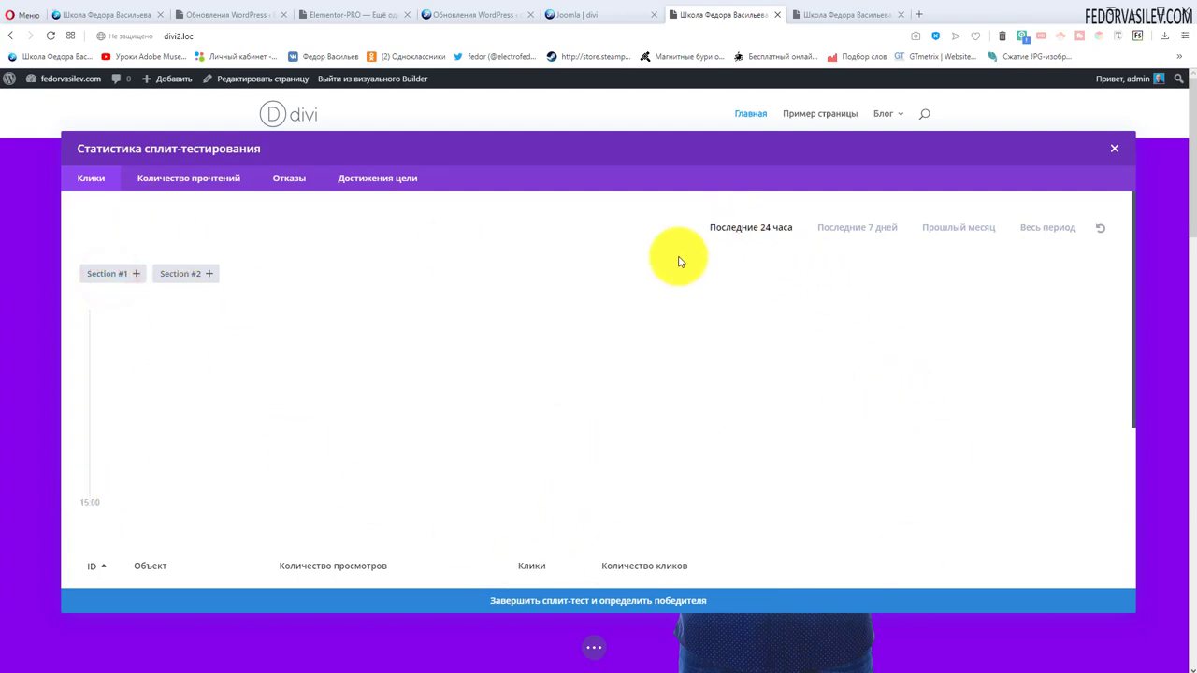
left_click(760, 233)
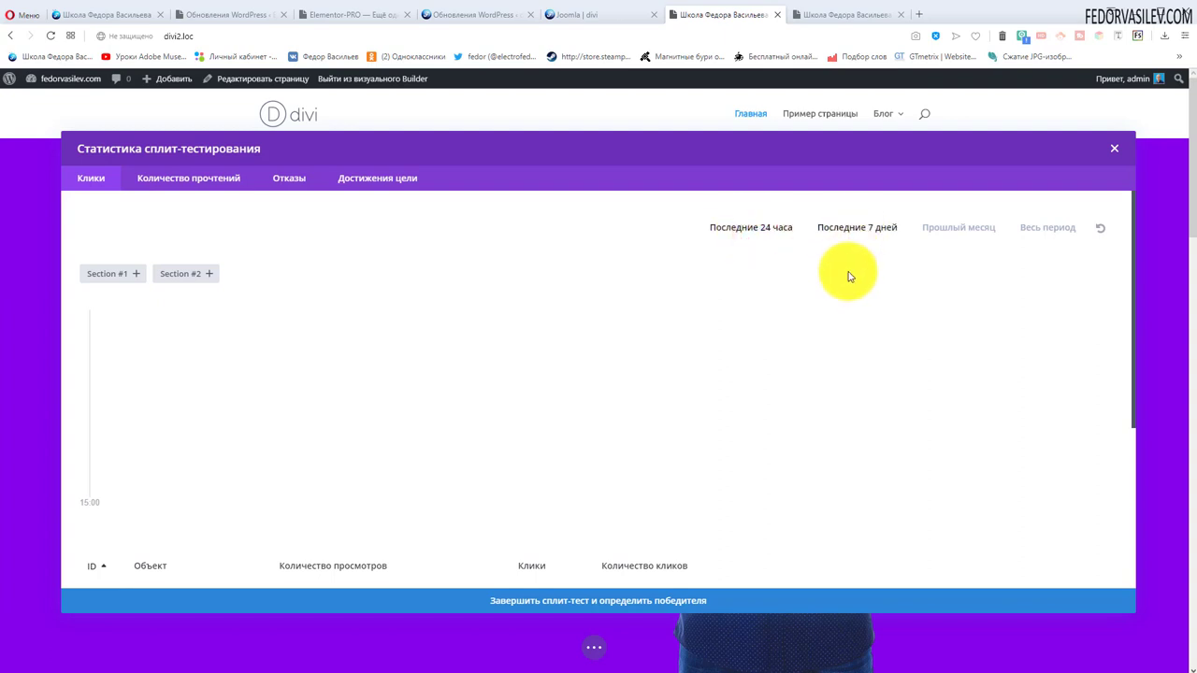
Review the Количество прочтений, Отказы and Достижения цели statistics, hiding and restoring Section #1 and Section #2 in the Количество прочтений chart
left_click(162, 180)
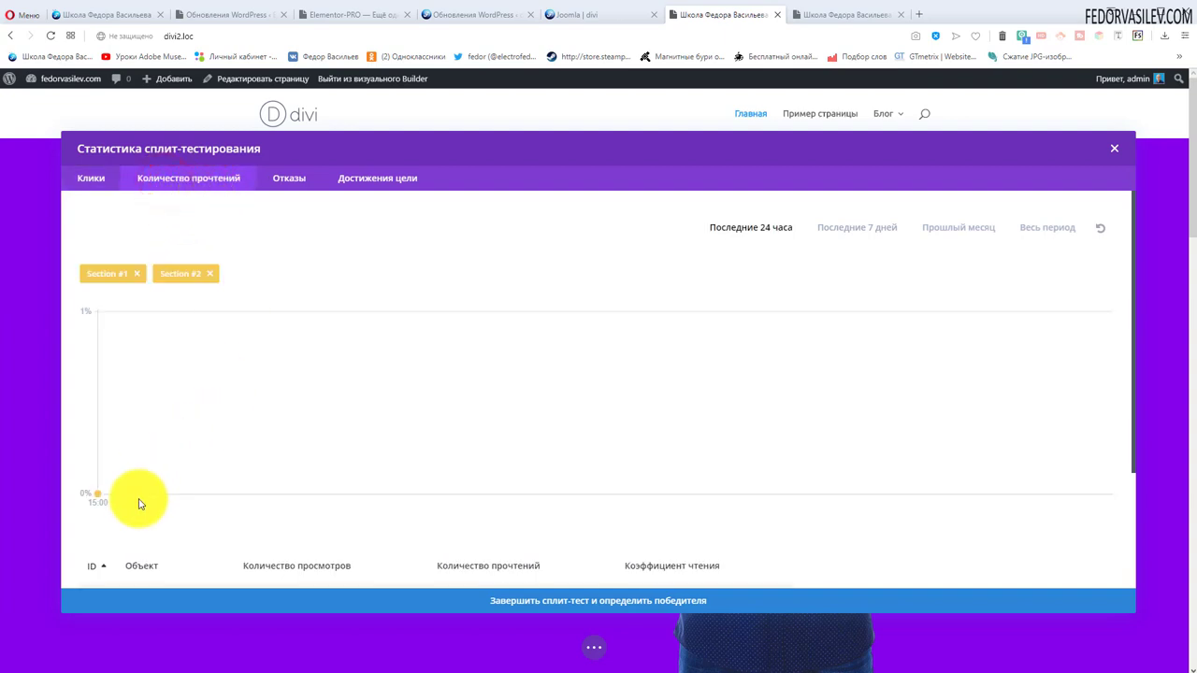
left_click(178, 276)
left_click(106, 276)
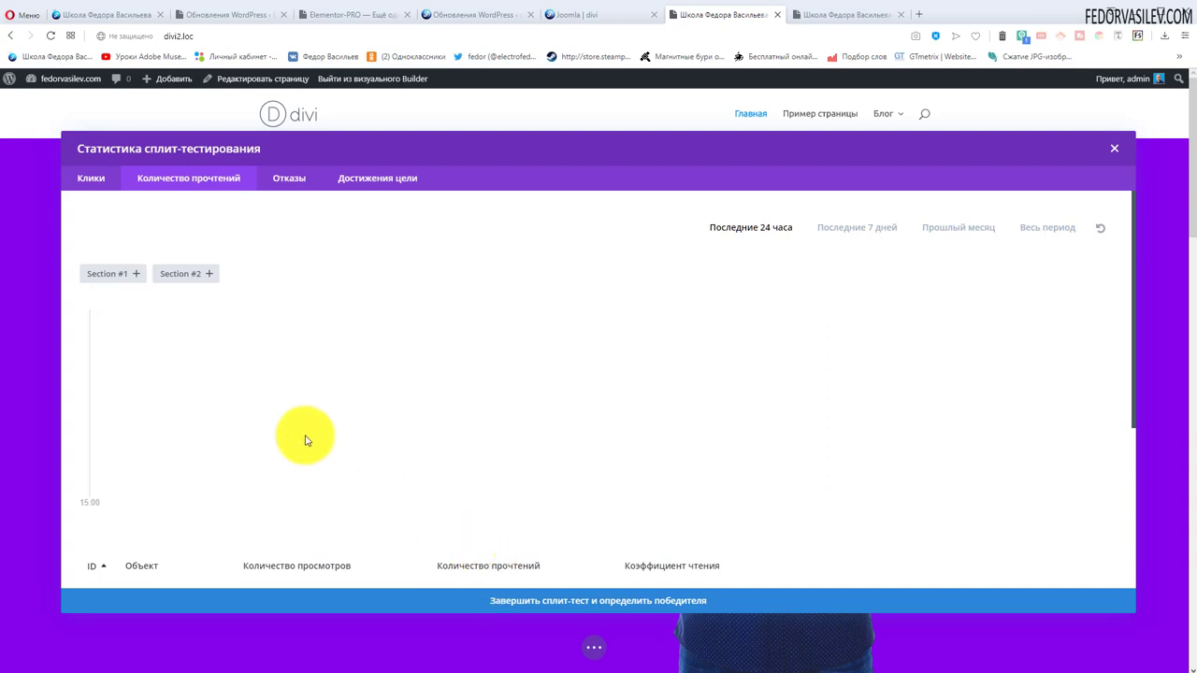
left_click(117, 274)
left_click(179, 279)
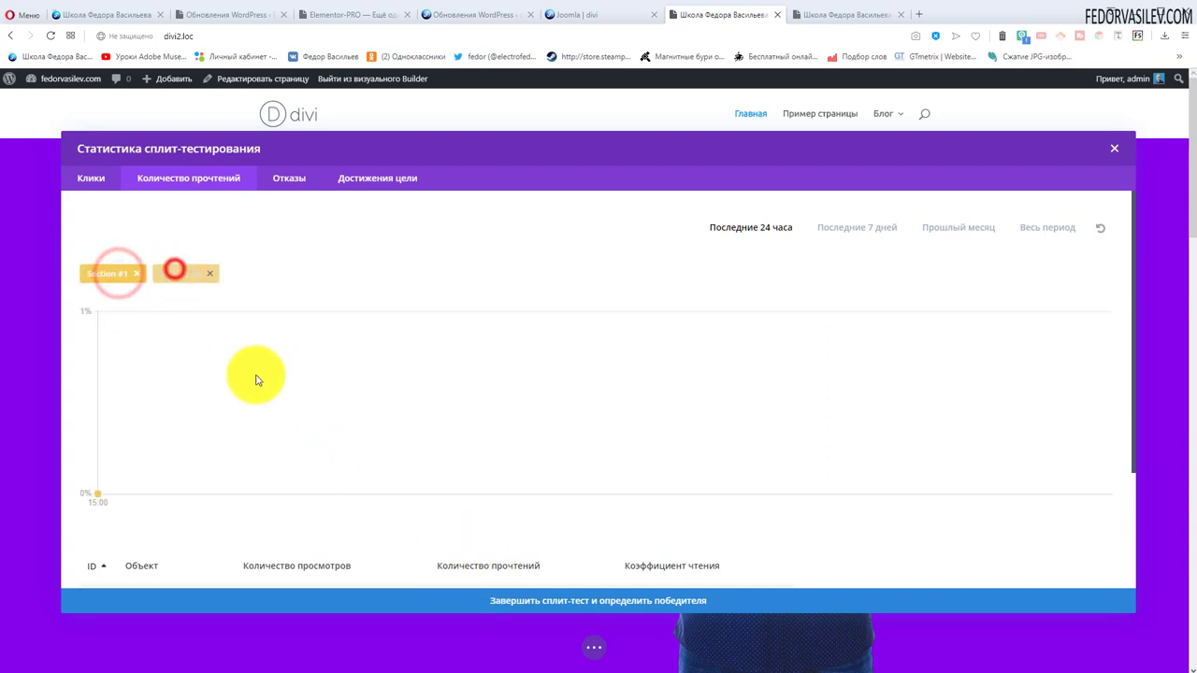
left_click(280, 178)
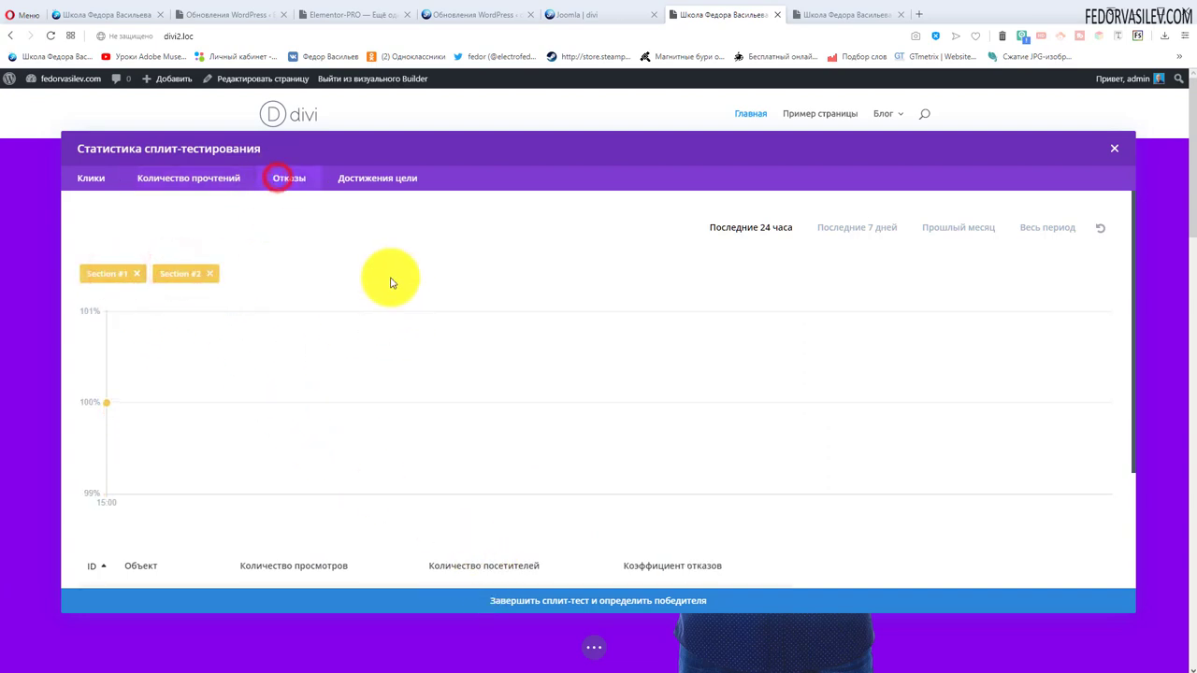
left_click(373, 187)
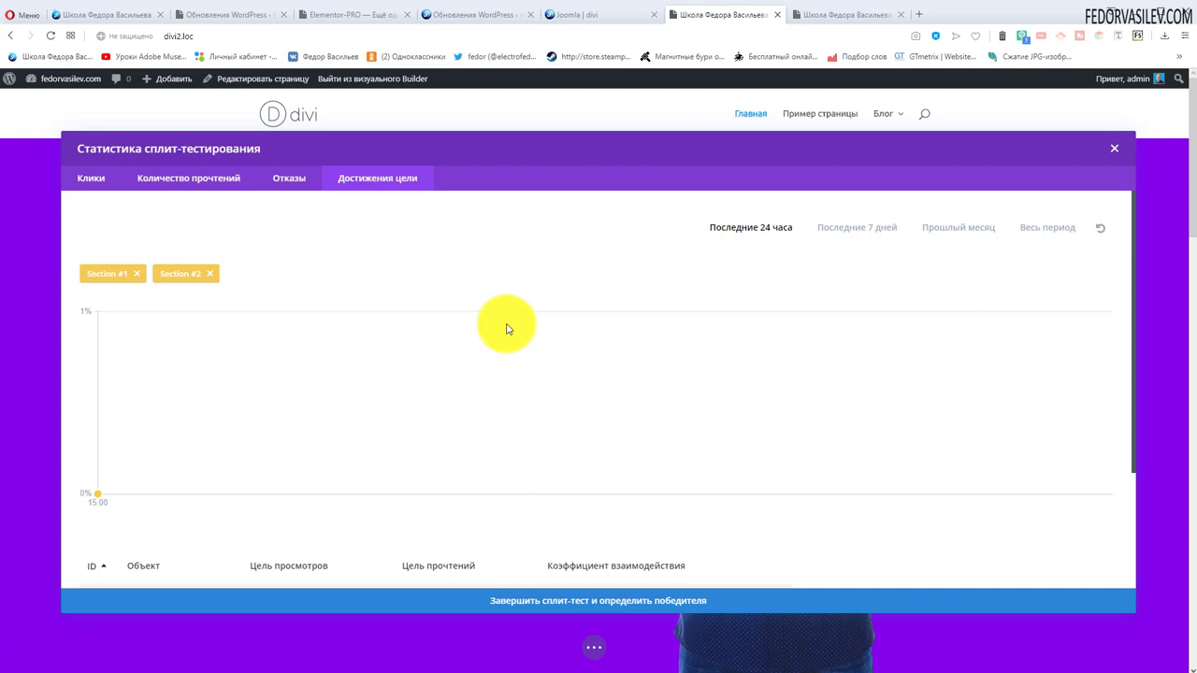
End the split test, keep the purple hero section as the winner, and save the page
left_click(519, 601)
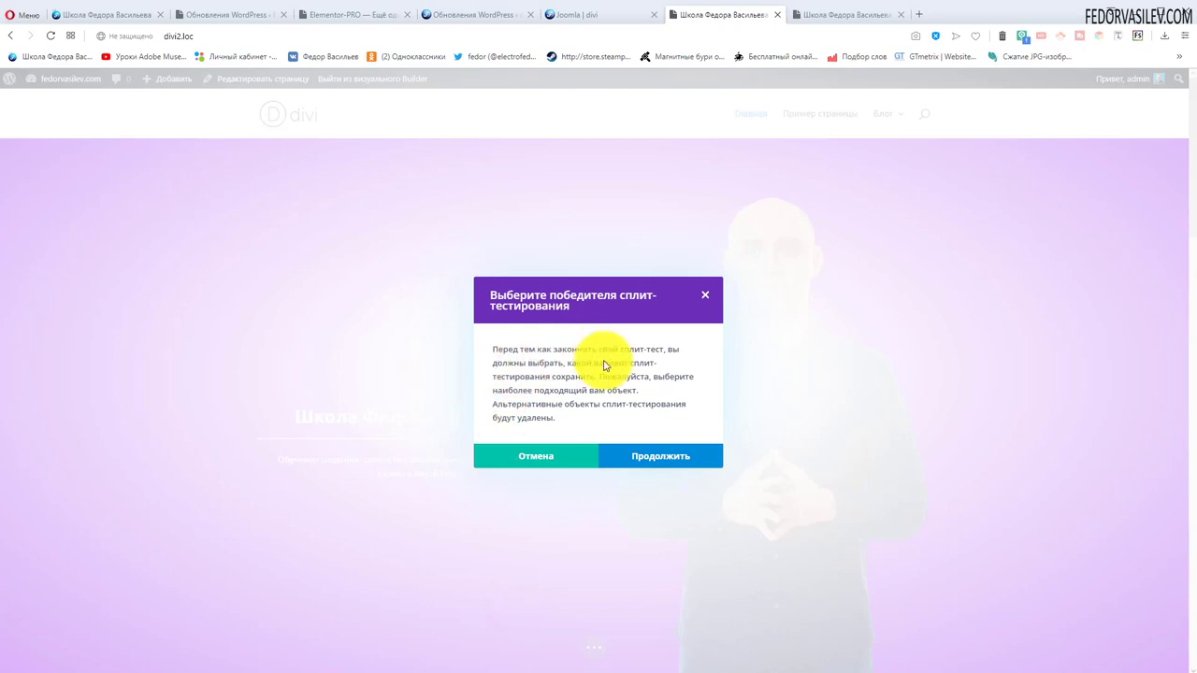
left_click_drag(578, 426, 515, 347)
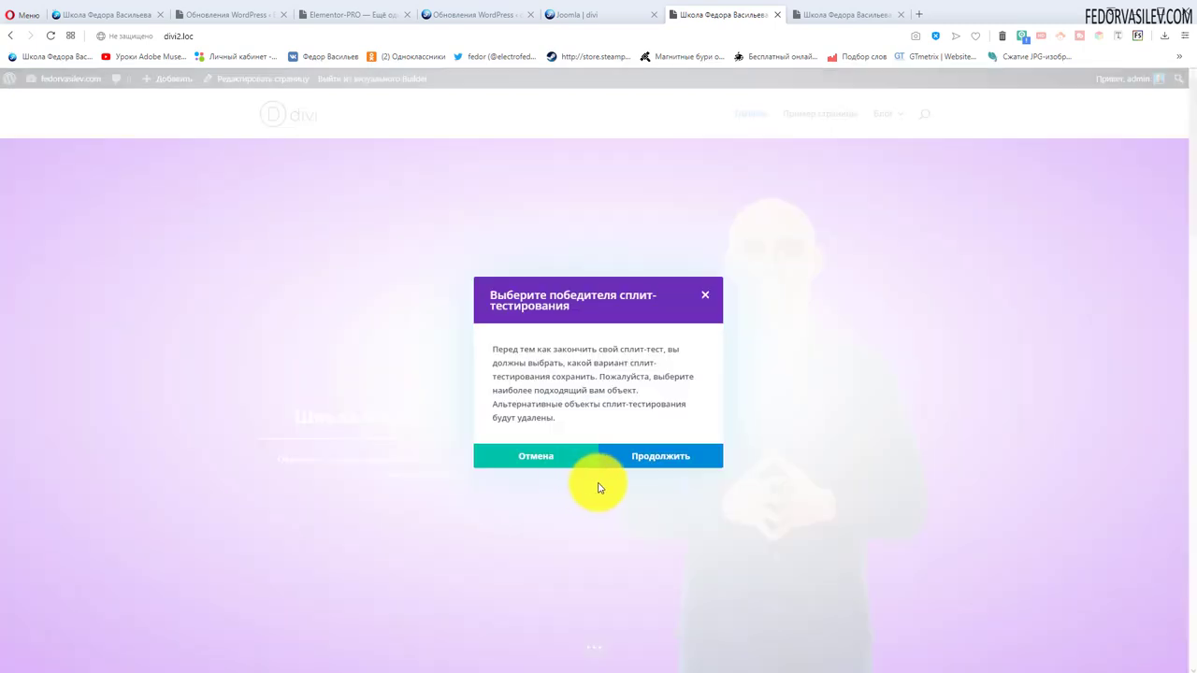
left_click(660, 455)
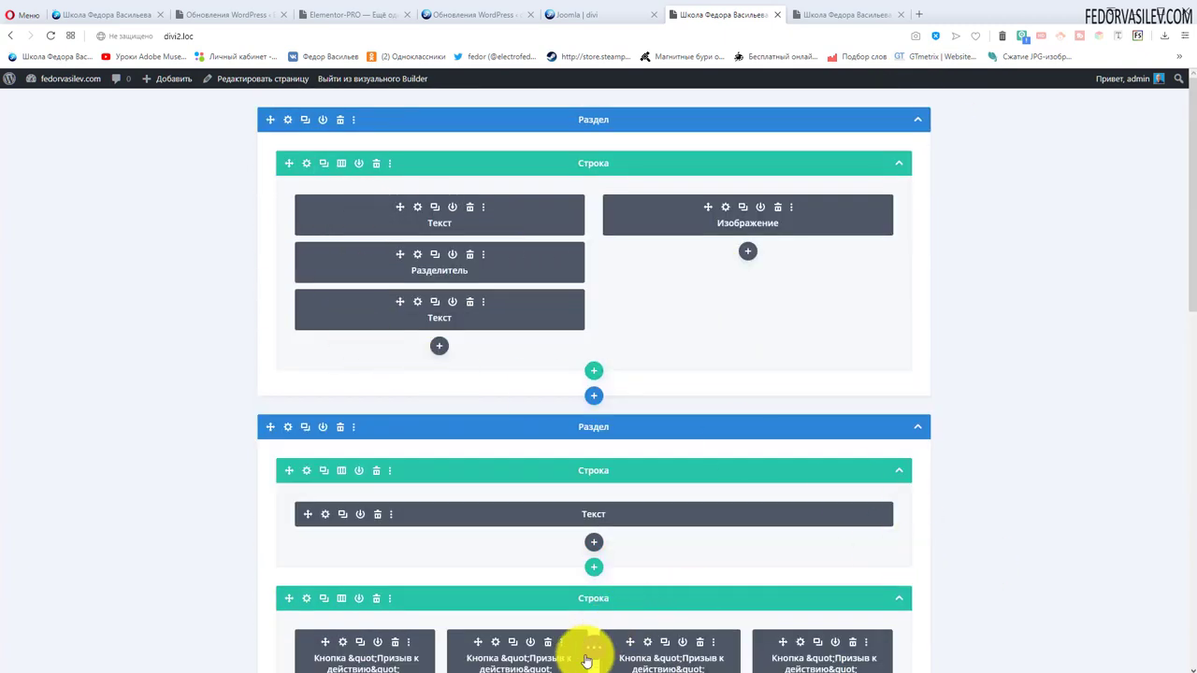
left_click(589, 655)
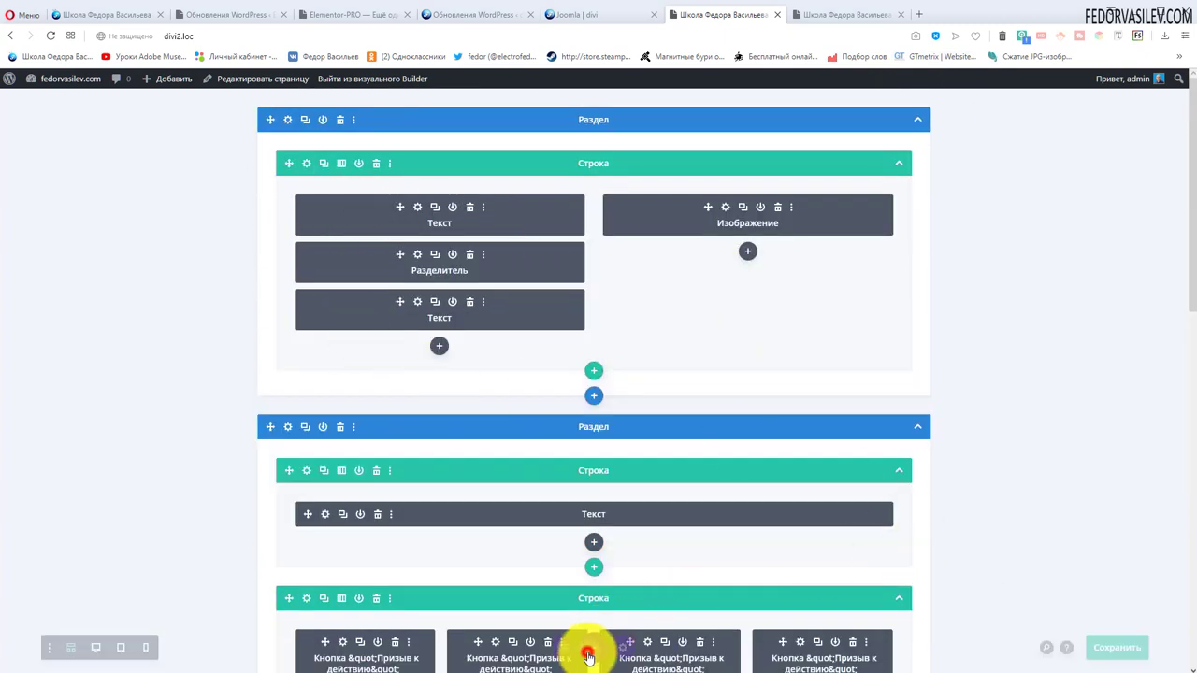
left_click(1117, 647)
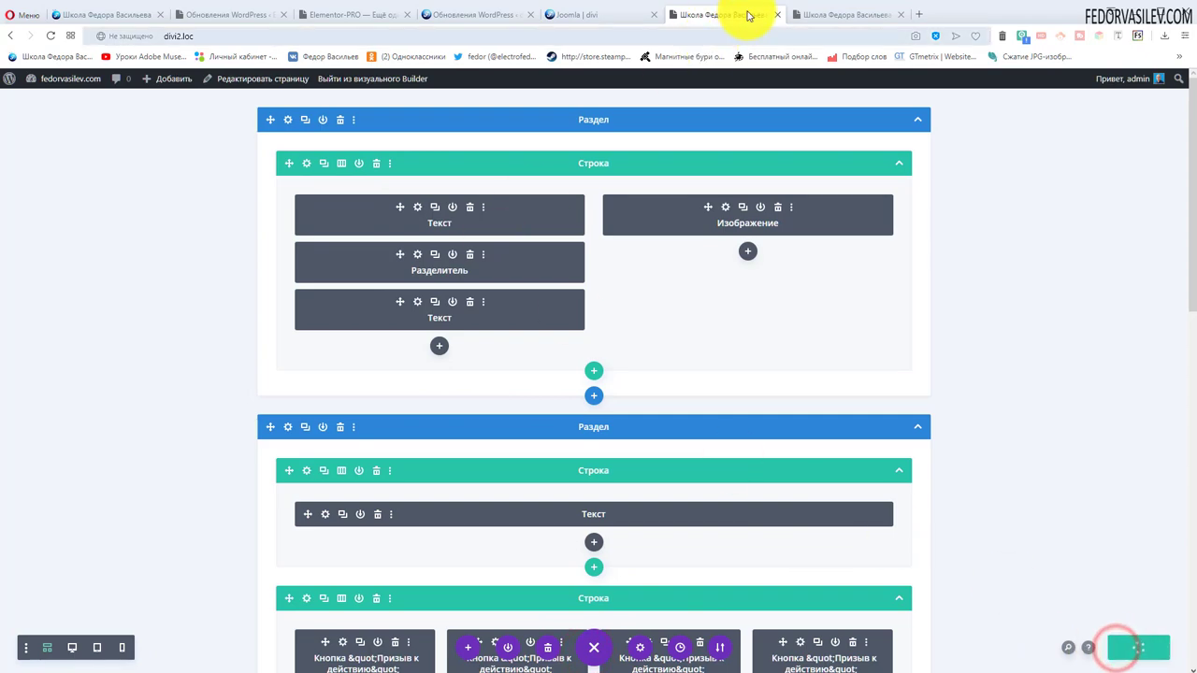
Switch to the Chrome browser and reload the home page at divi2.loc to check which hero section is served
left_click(835, 15)
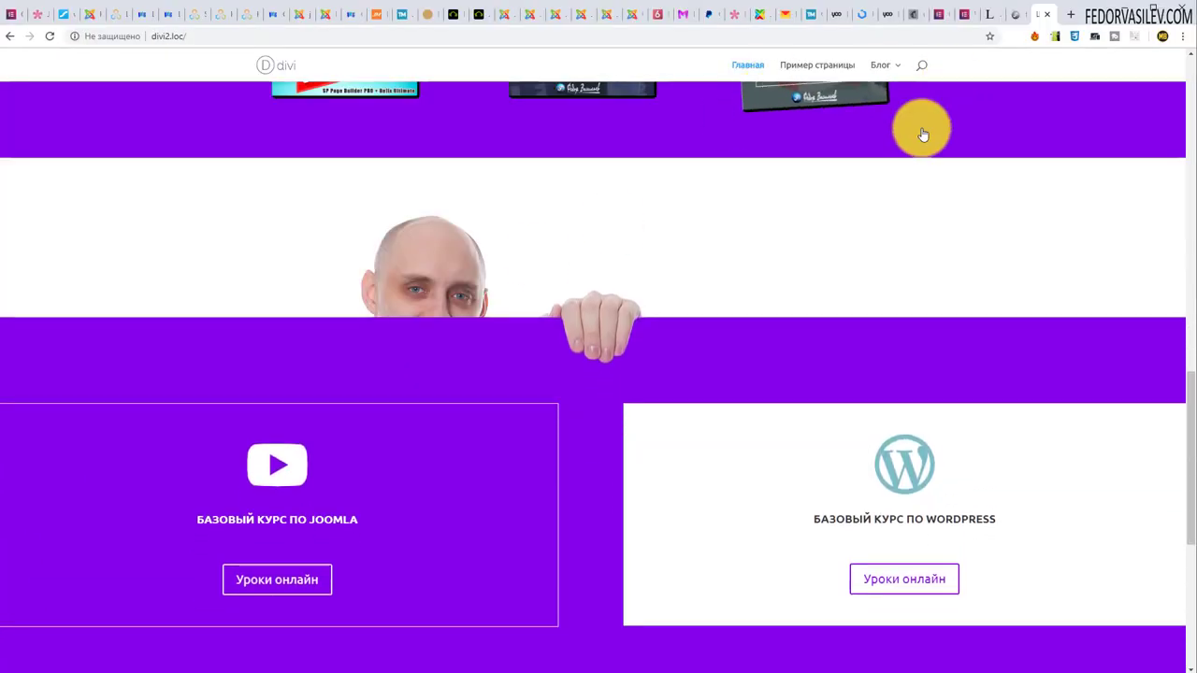
scroll(849, 246, "up", 12)
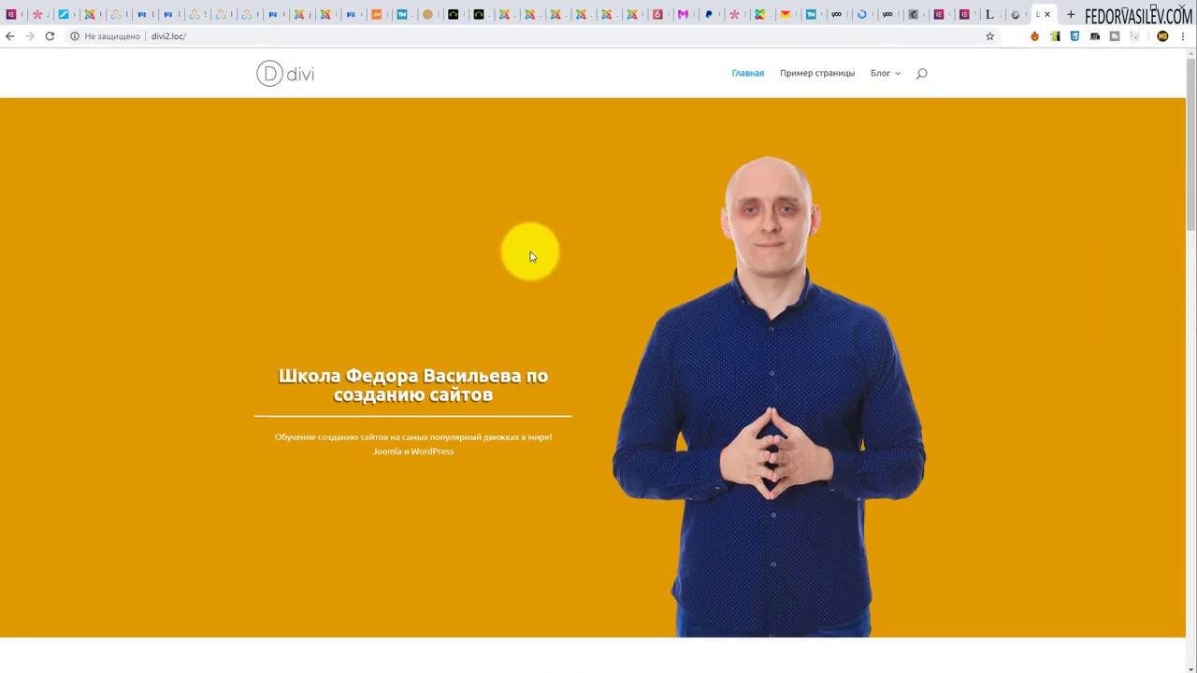
left_click(51, 38)
scroll(281, 346, "down", 3)
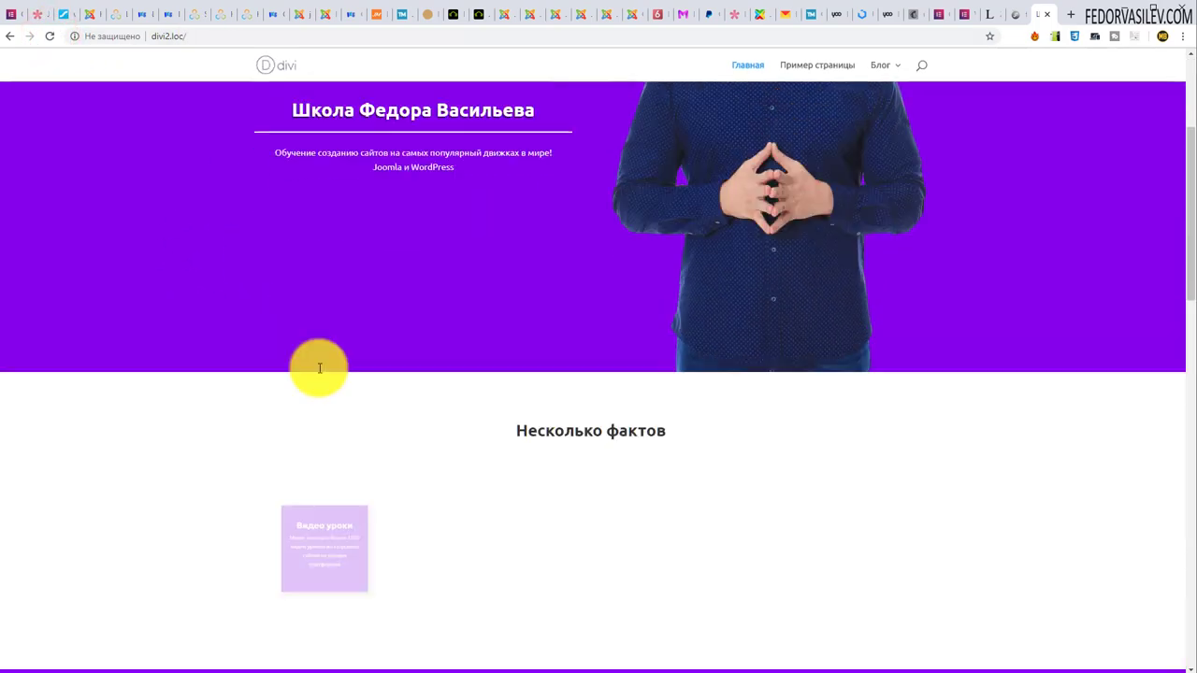
scroll(319, 369, "up", 3)
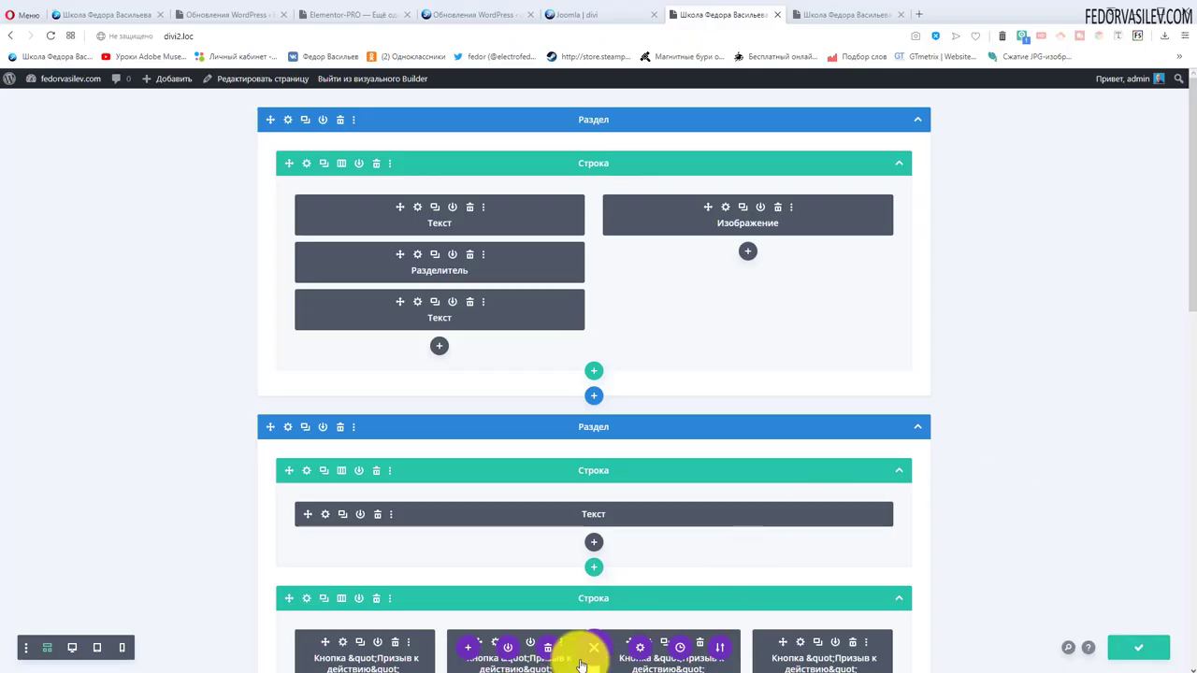
Return to the page builder and switch the layout from wireframe to the desktop view
left_click(590, 657)
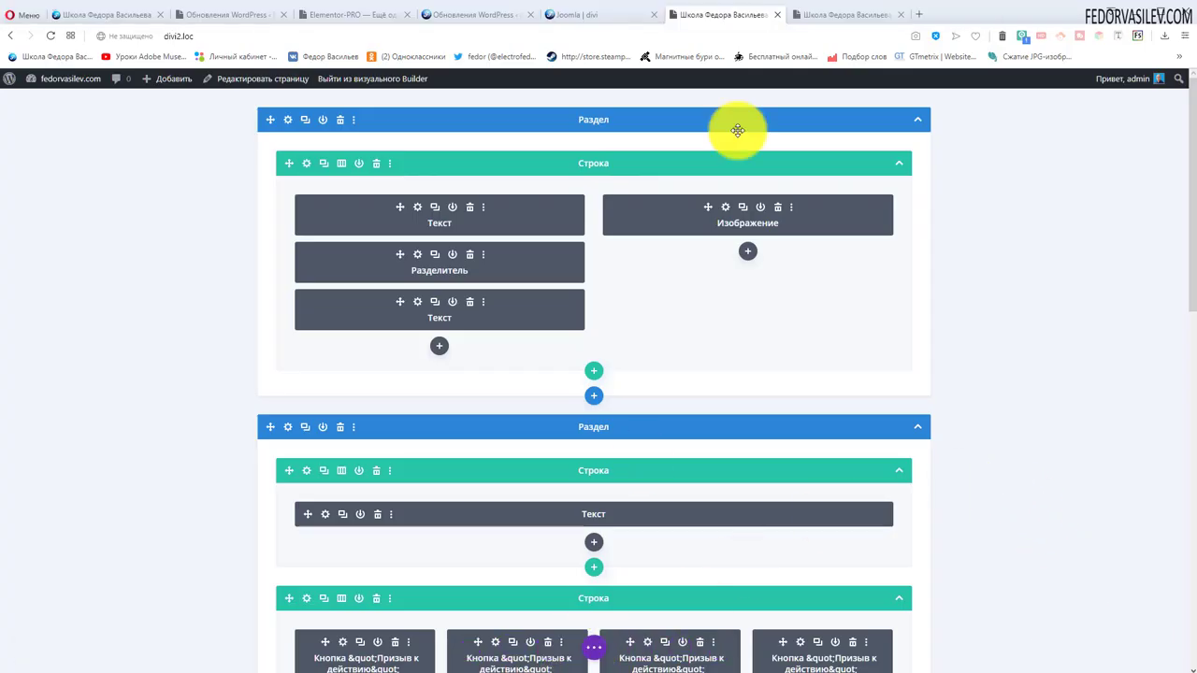
left_click(596, 650)
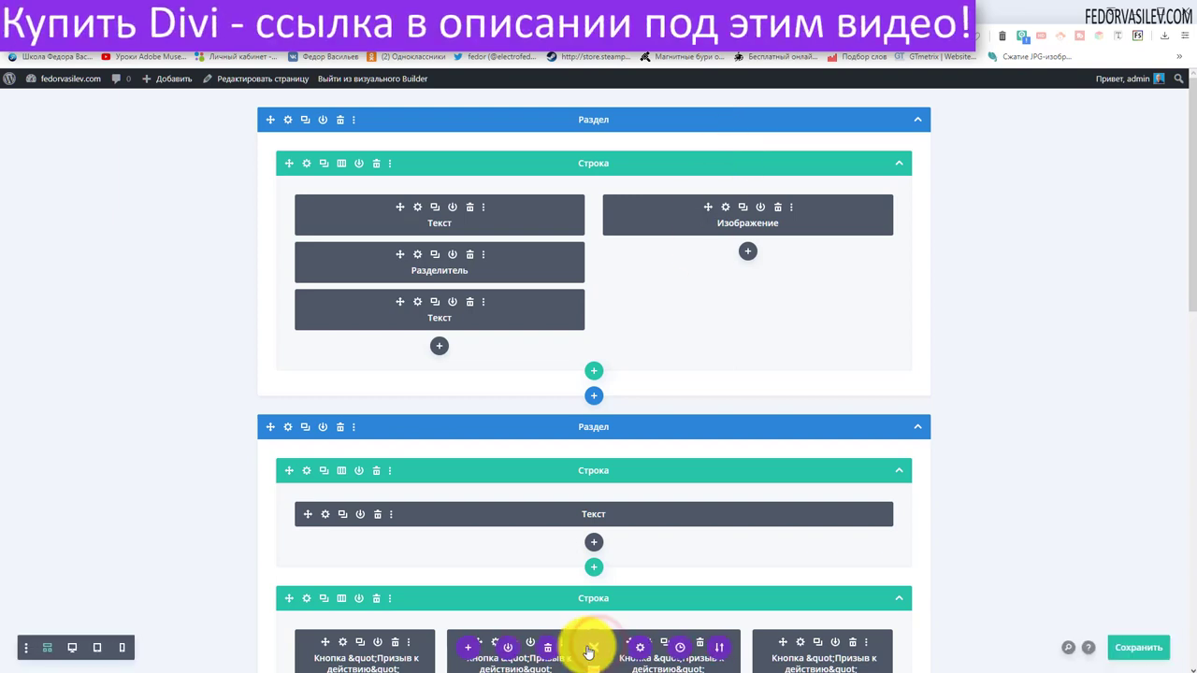
left_click(72, 647)
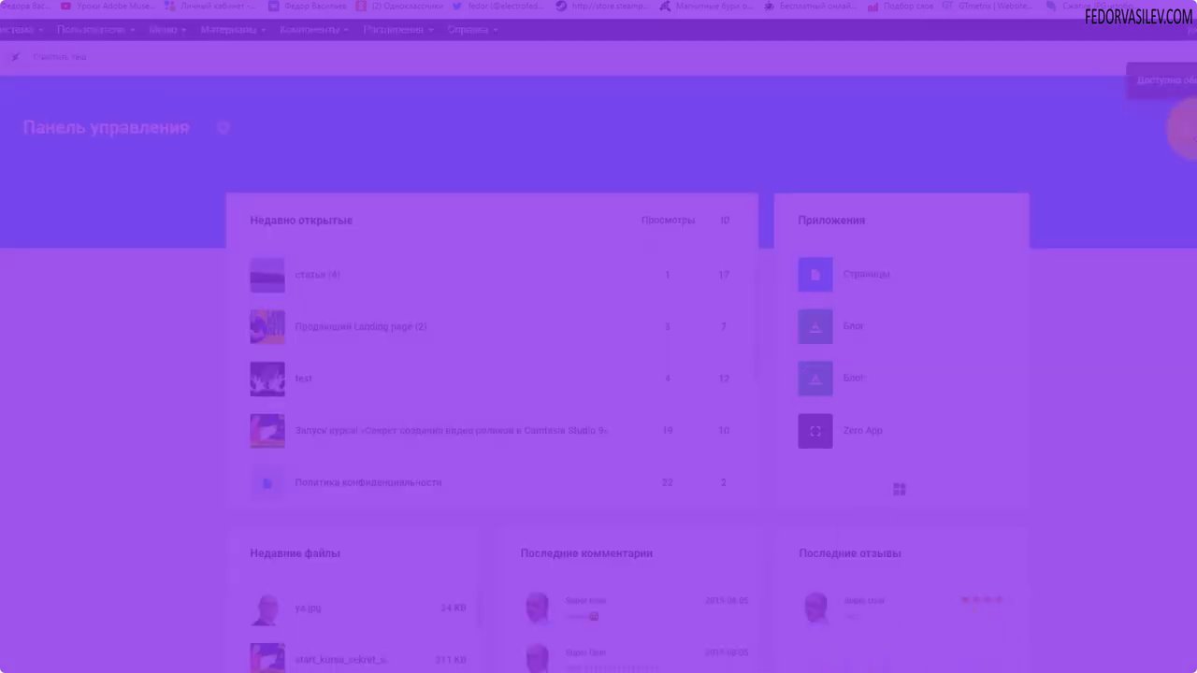
left_click(1190, 132)
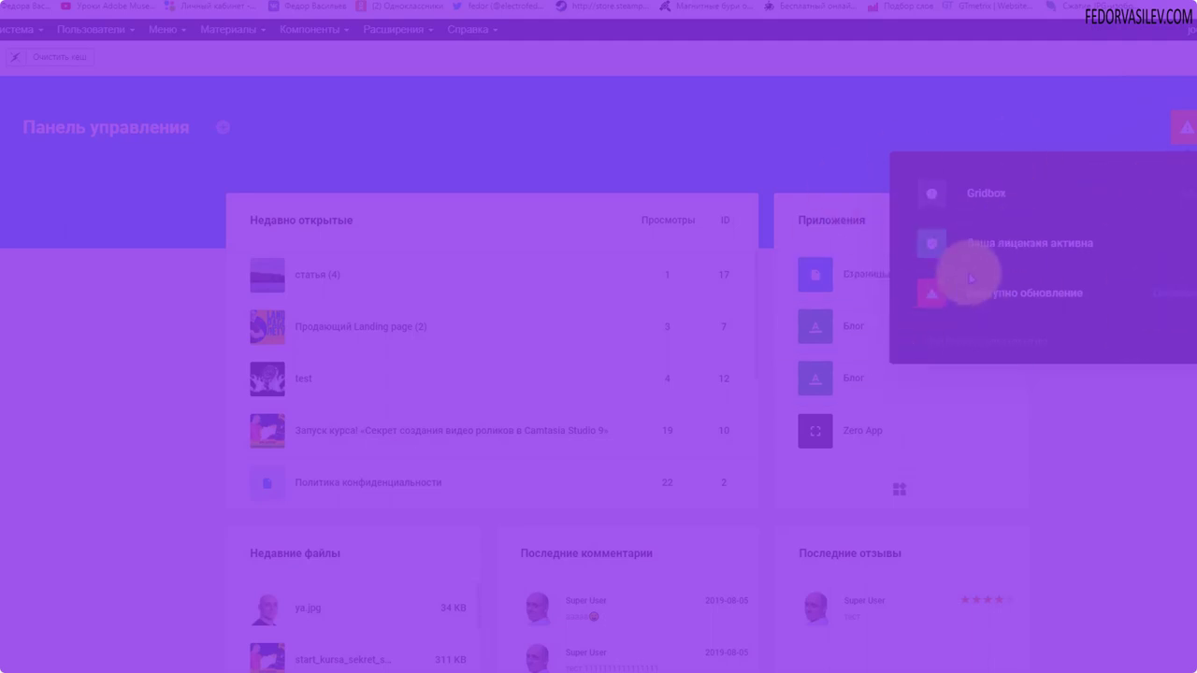
left_click(1188, 127)
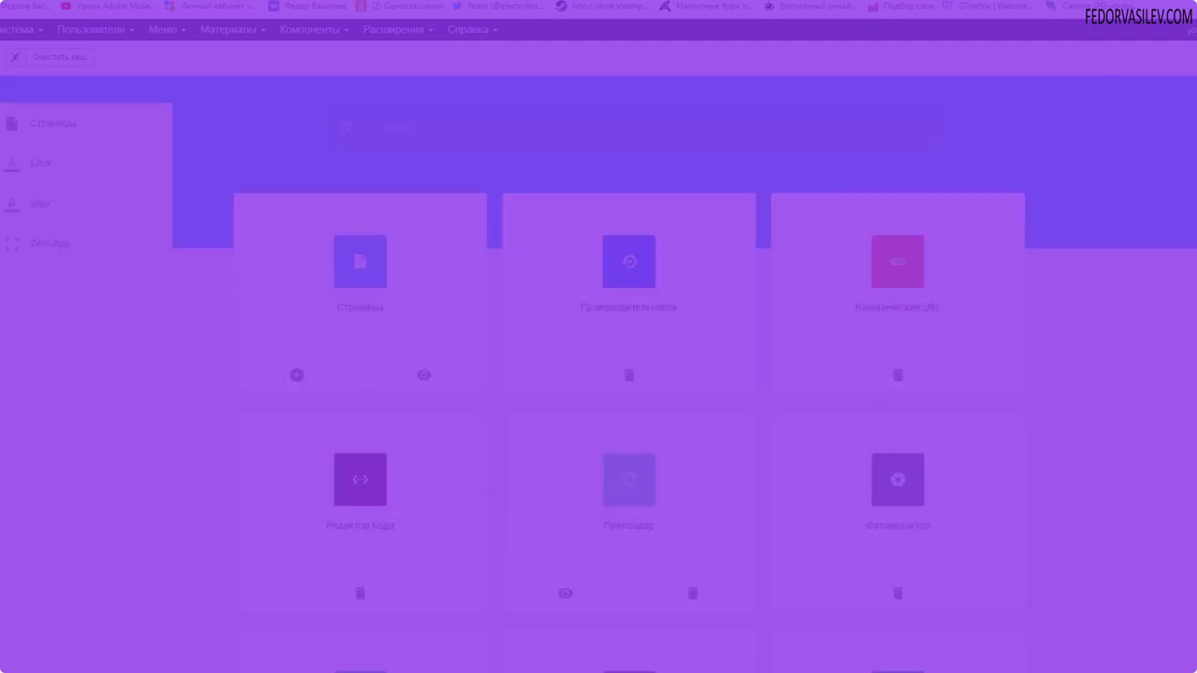
left_click(31, 245)
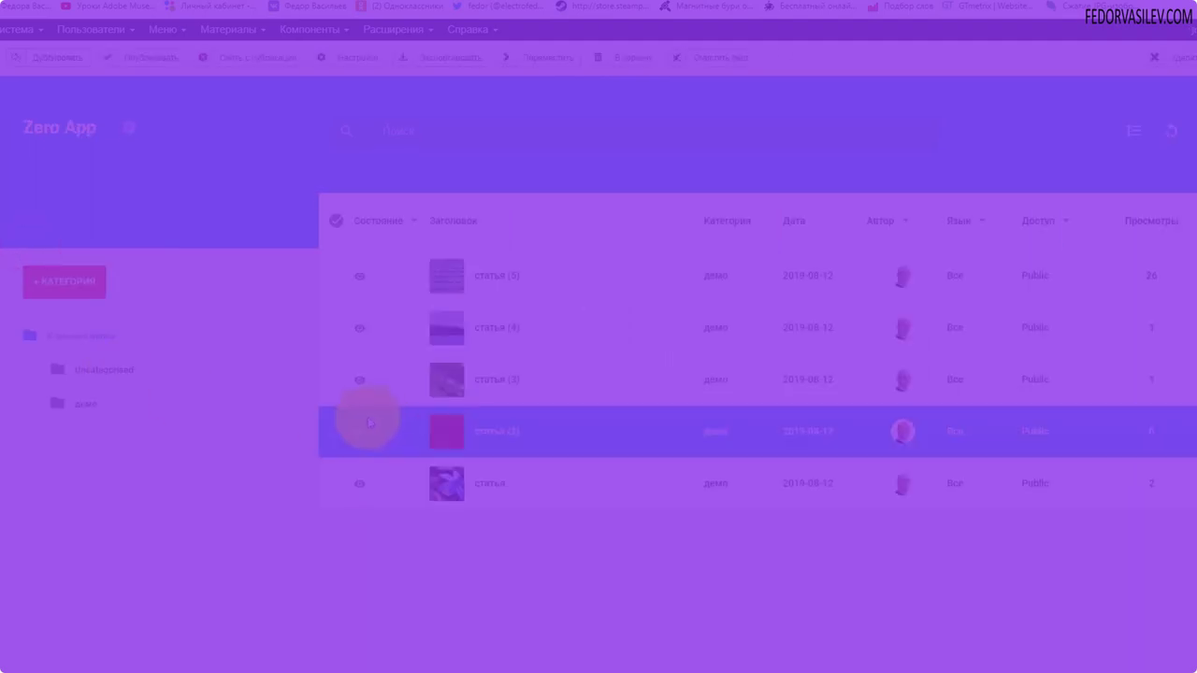
left_click(130, 128)
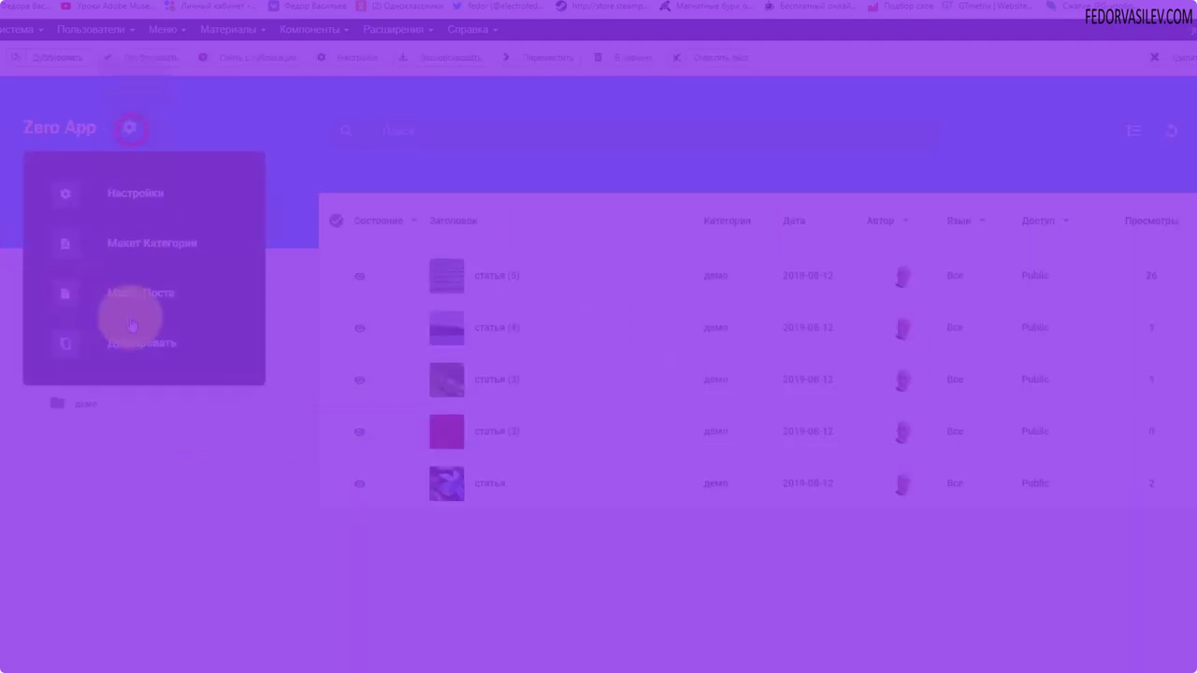